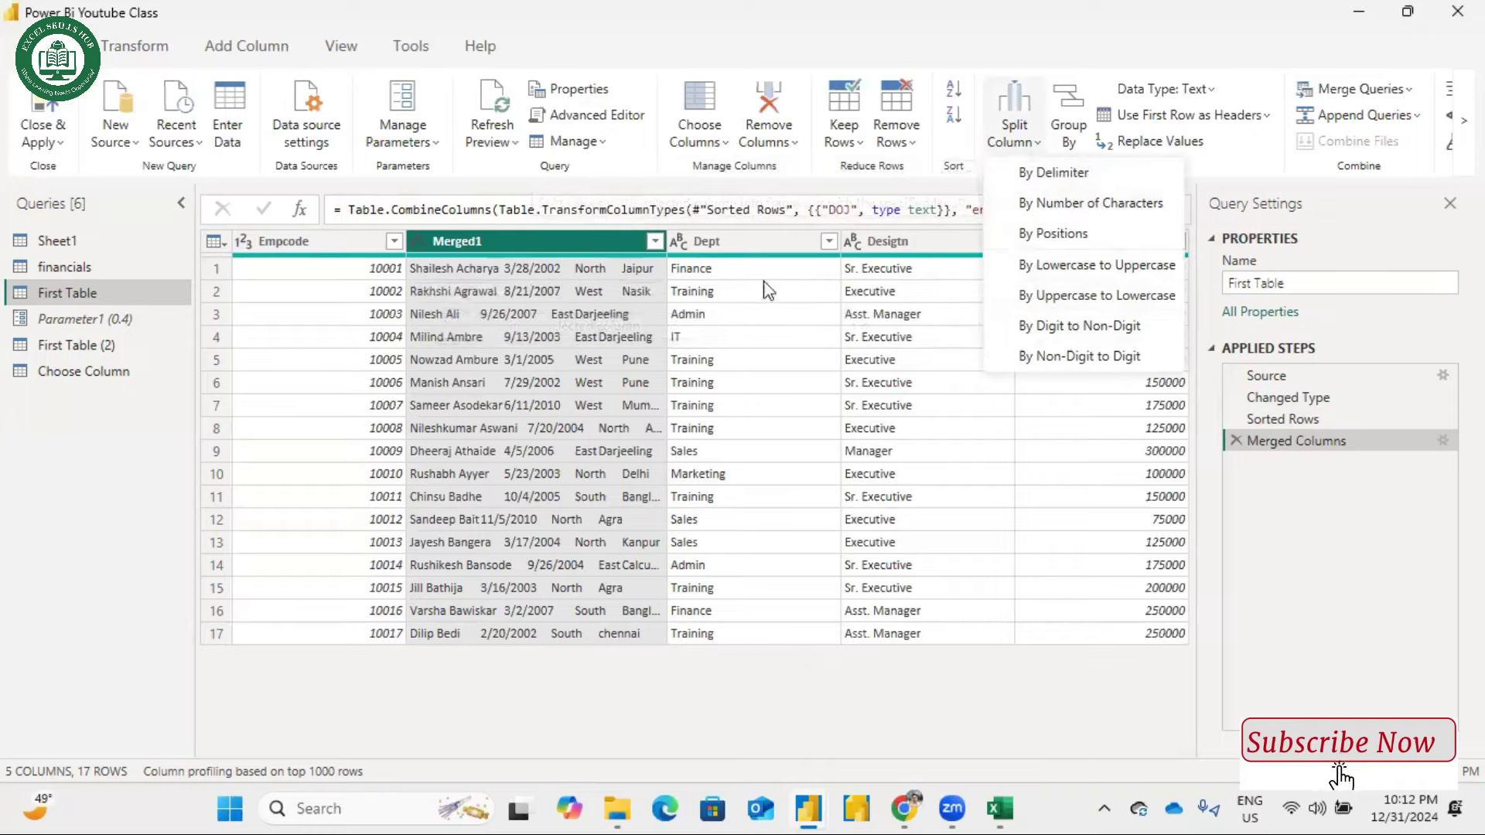
Split the Merged1 column by the Tab delimiter at the left-most delimiter only
{"action": "left_click", "coordinate": [1063, 173]}
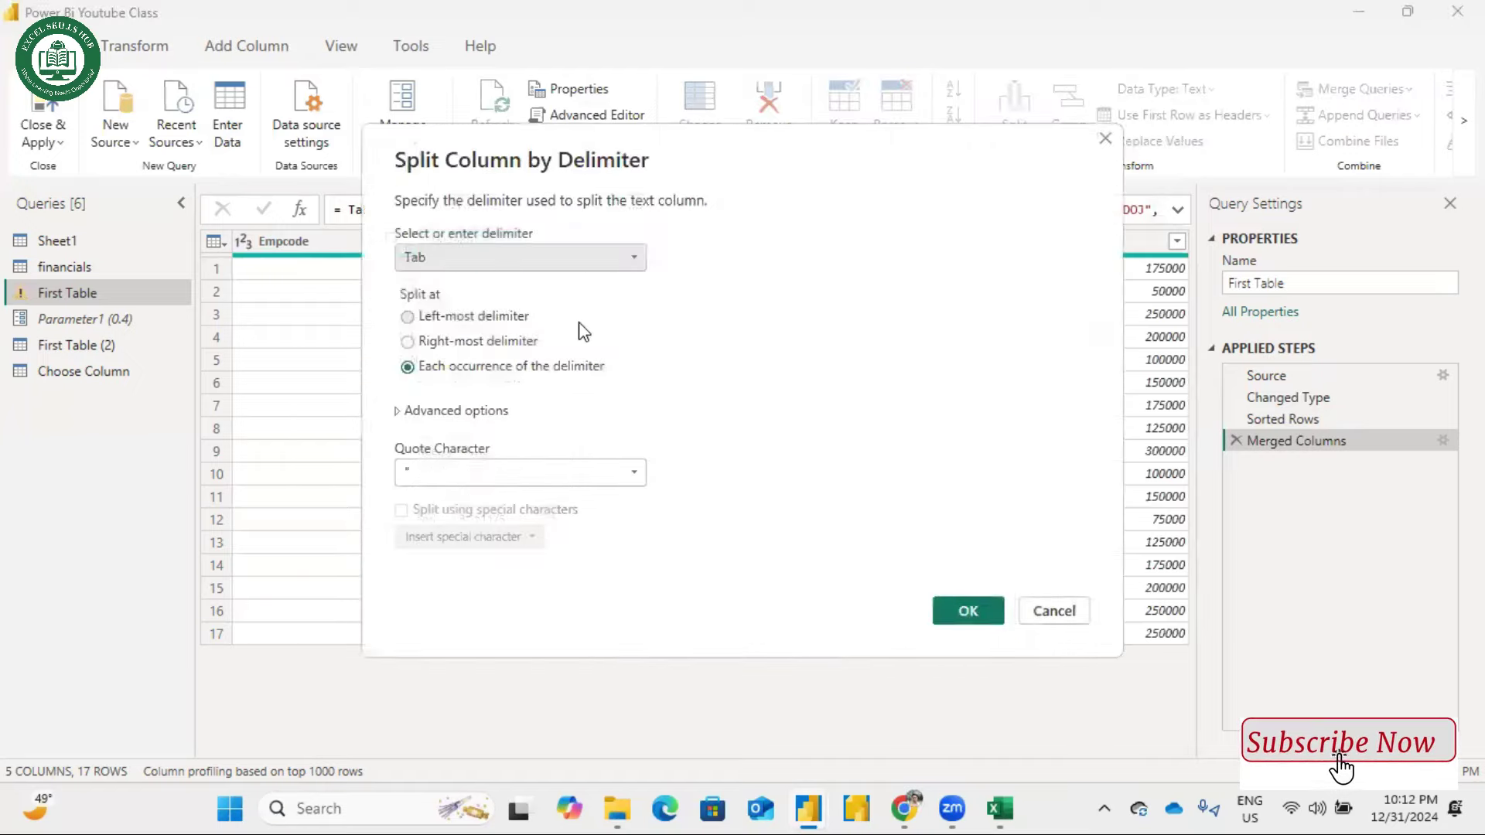
{"action": "left_click", "coordinate": [459, 269]}
{"action": "left_click", "coordinate": [425, 394]}
{"action": "left_click_drag", "start_coordinate": [809, 154], "coordinate": [1047, 133]}
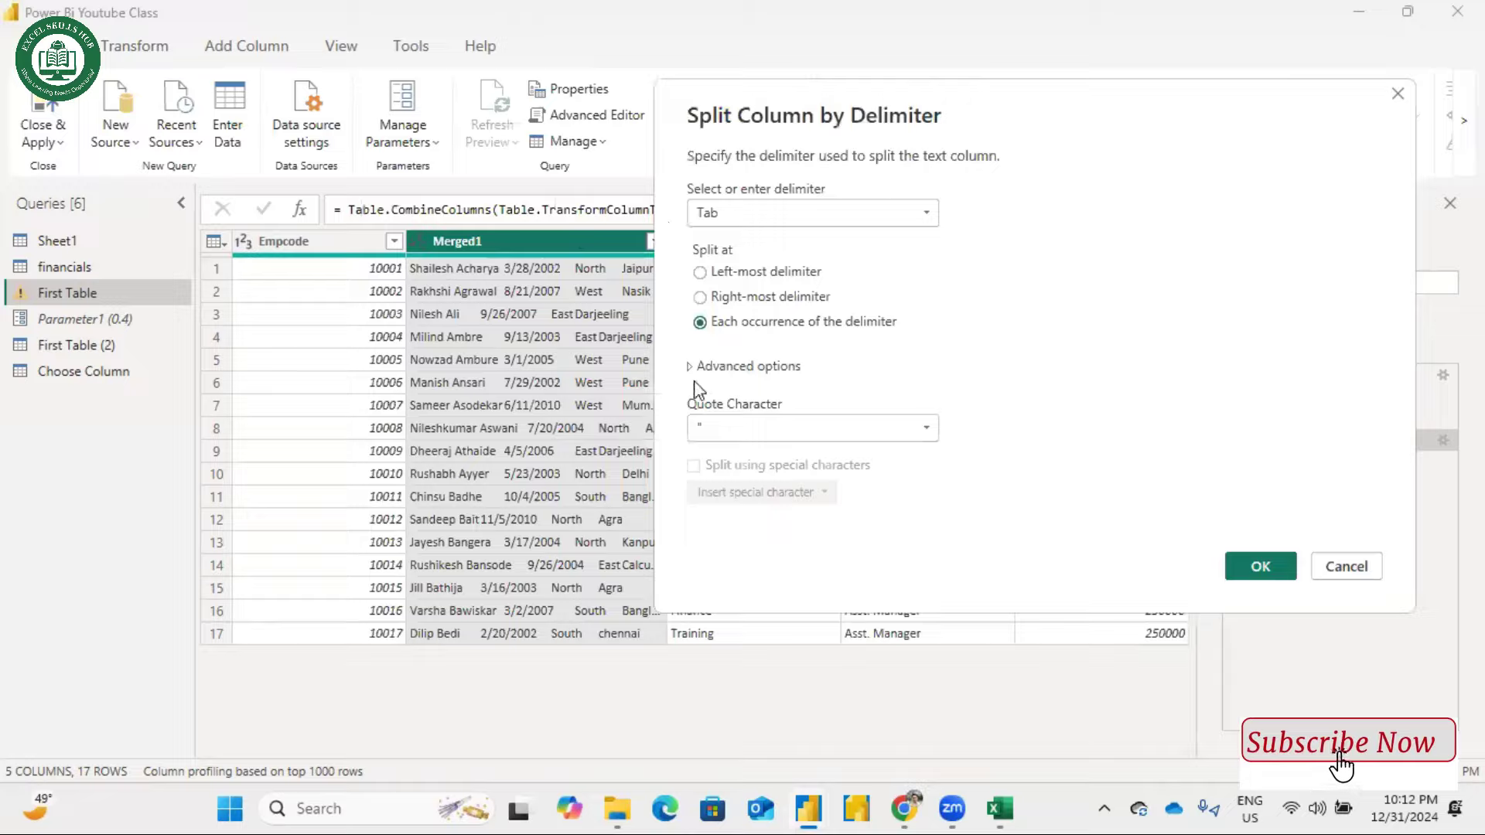
{"action": "left_click", "coordinate": [726, 269]}
{"action": "left_click", "coordinate": [1261, 568]}
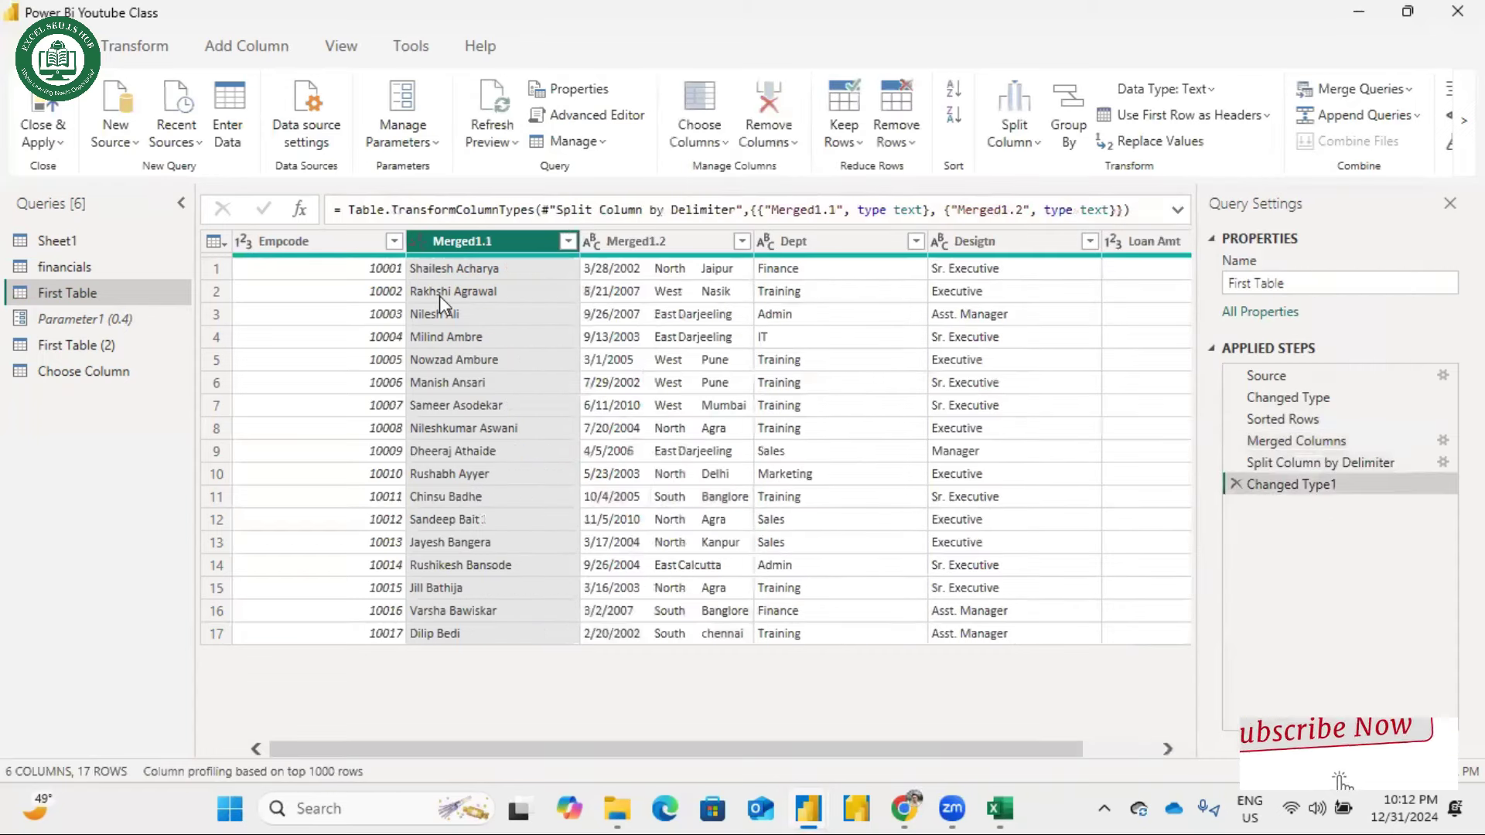
Split the Merged1.2 column by the Tab delimiter at the right-most delimiter
{"action": "left_click", "coordinate": [670, 267]}
{"action": "left_click", "coordinate": [670, 242]}
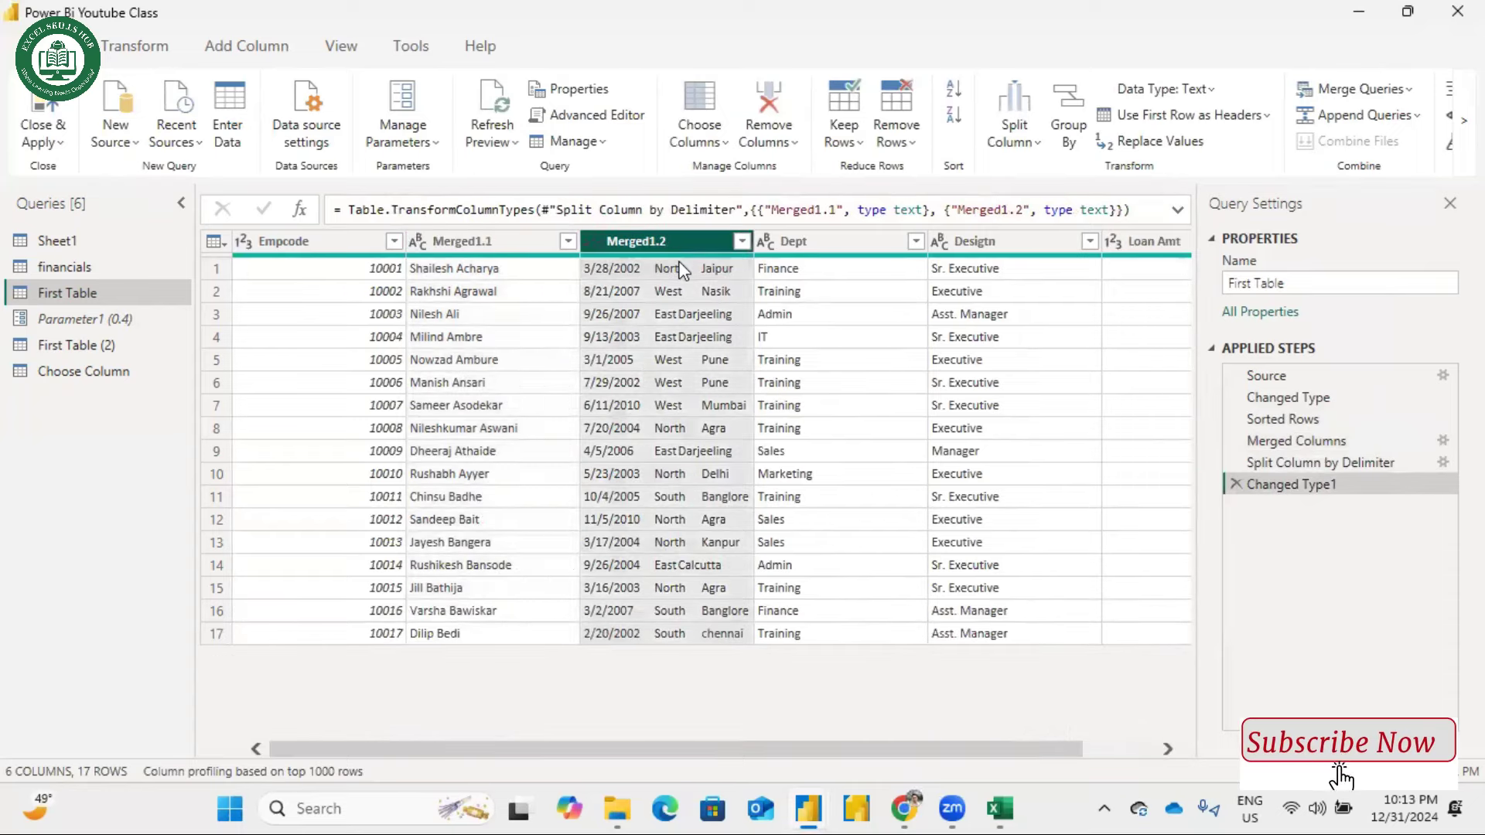
{"action": "left_click", "coordinate": [1009, 130]}
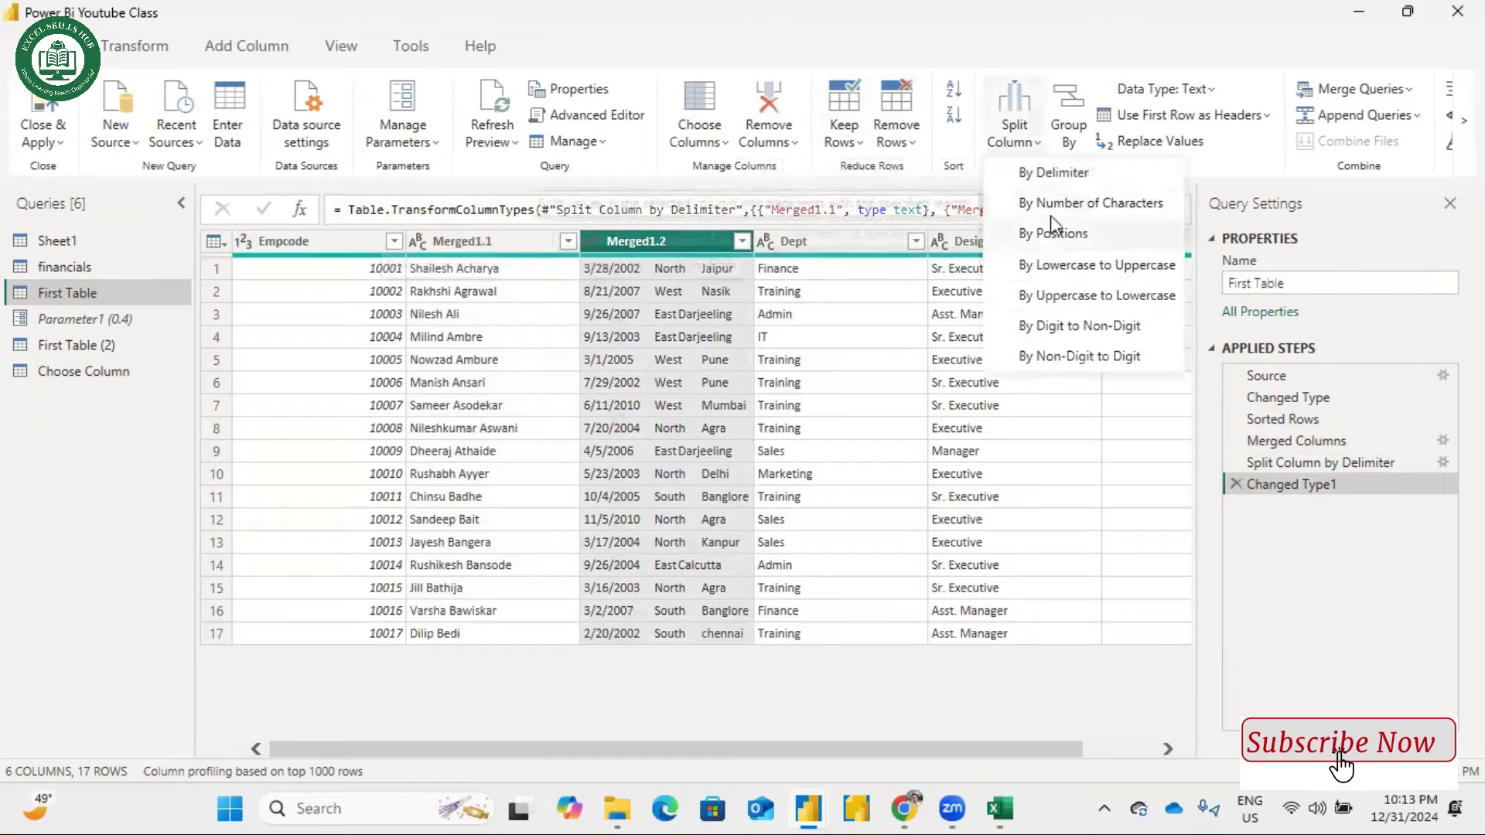
{"action": "left_click", "coordinate": [1052, 172]}
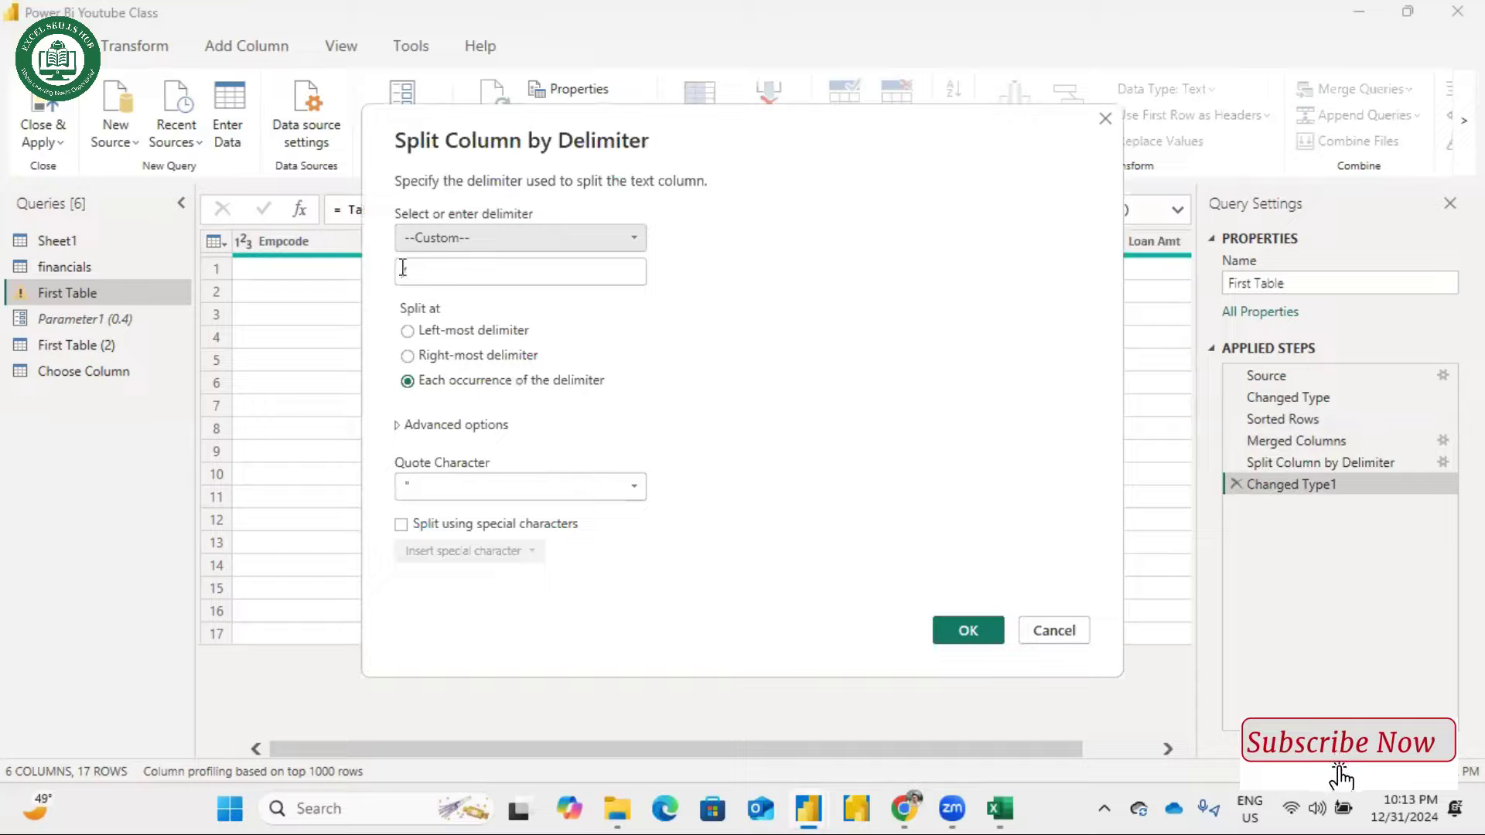
{"action": "left_click", "coordinate": [534, 252]}
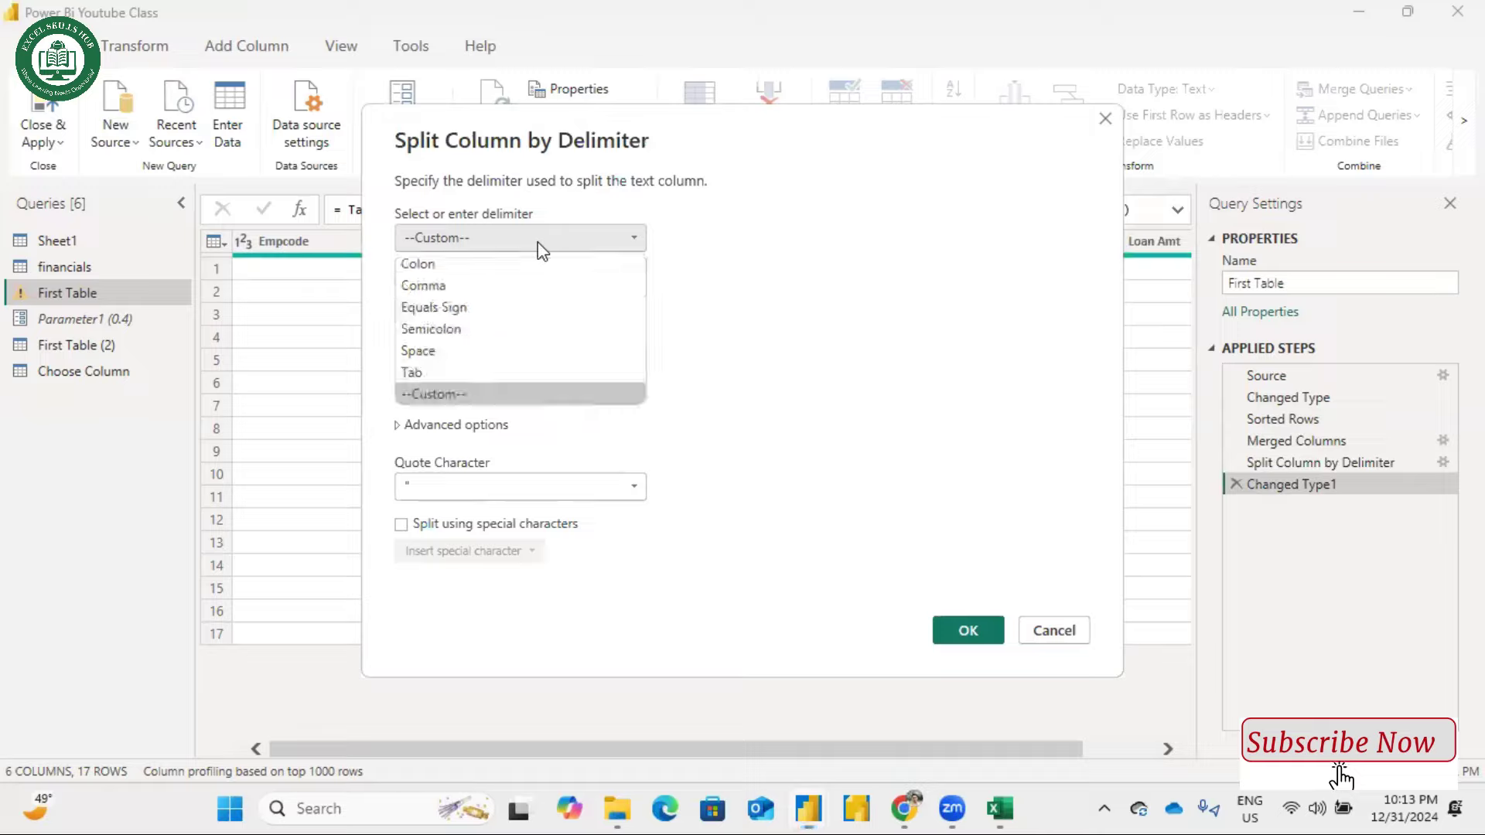
{"action": "left_click", "coordinate": [440, 372]}
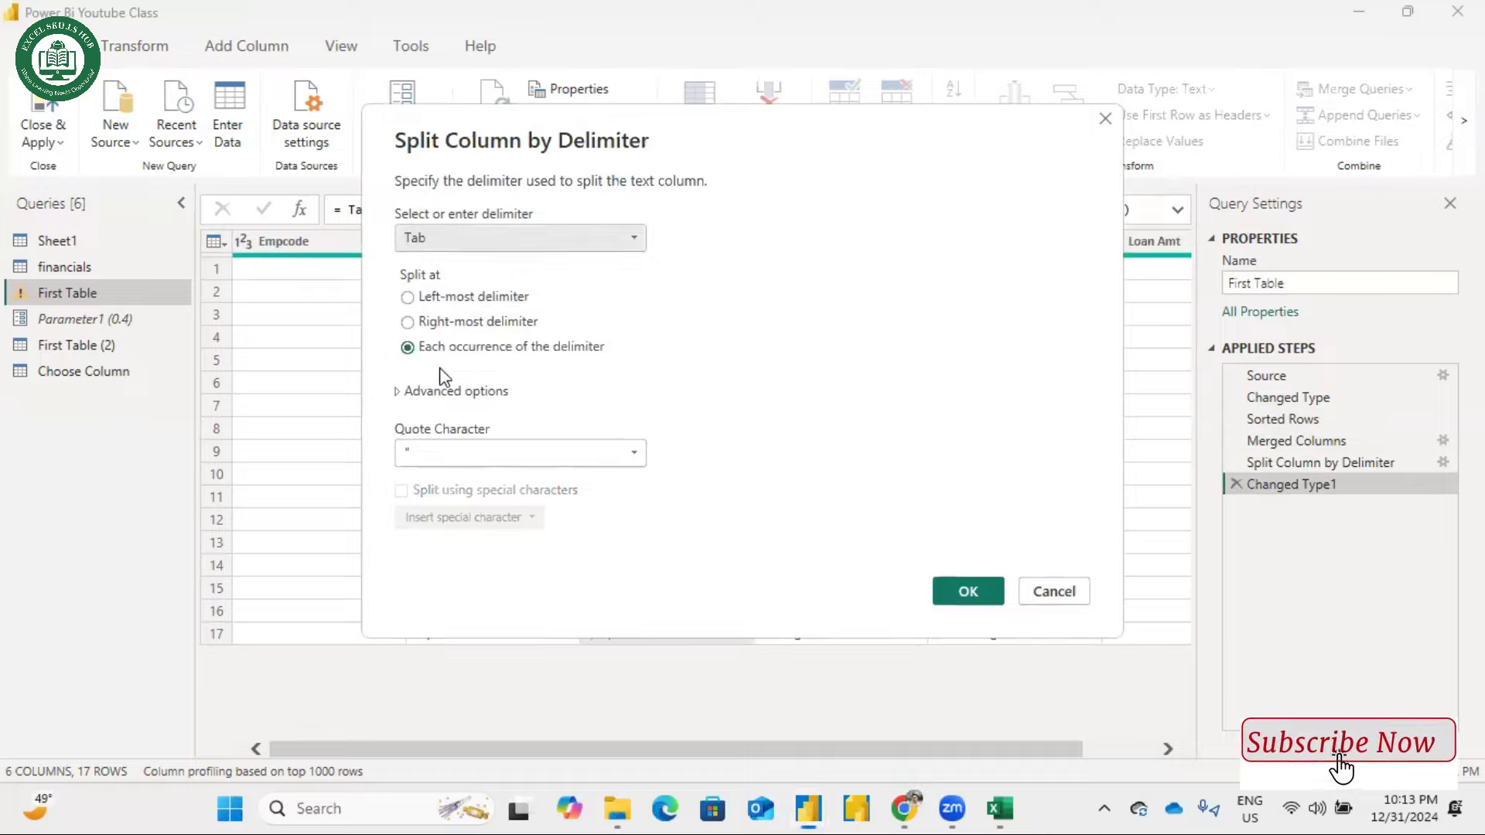
{"action": "left_click", "coordinate": [408, 322]}
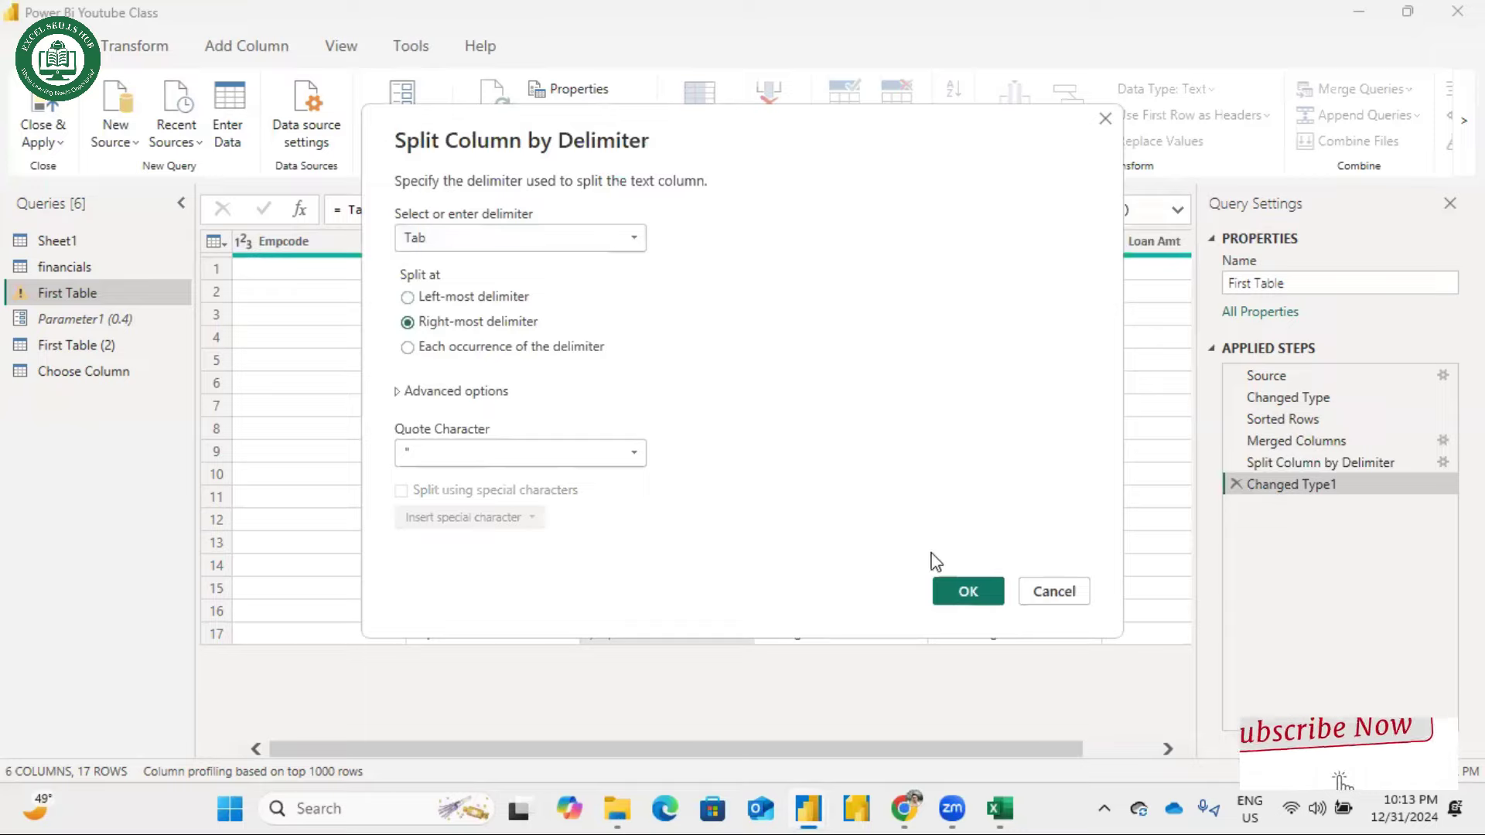
{"action": "left_click", "coordinate": [967, 592]}
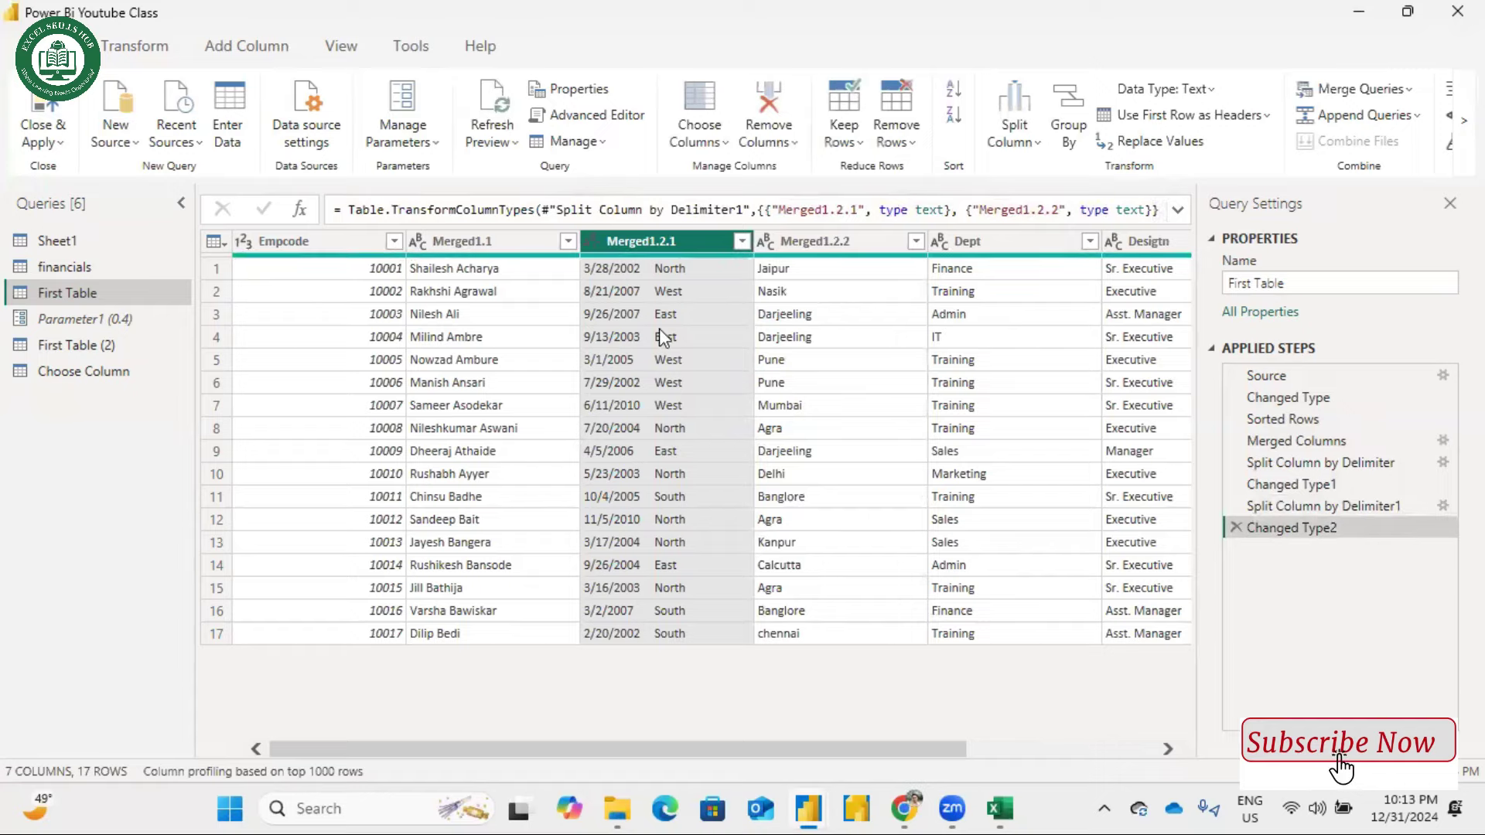
{"action": "left_click", "coordinate": [1013, 101]}
{"action": "left_click", "coordinate": [1040, 183]}
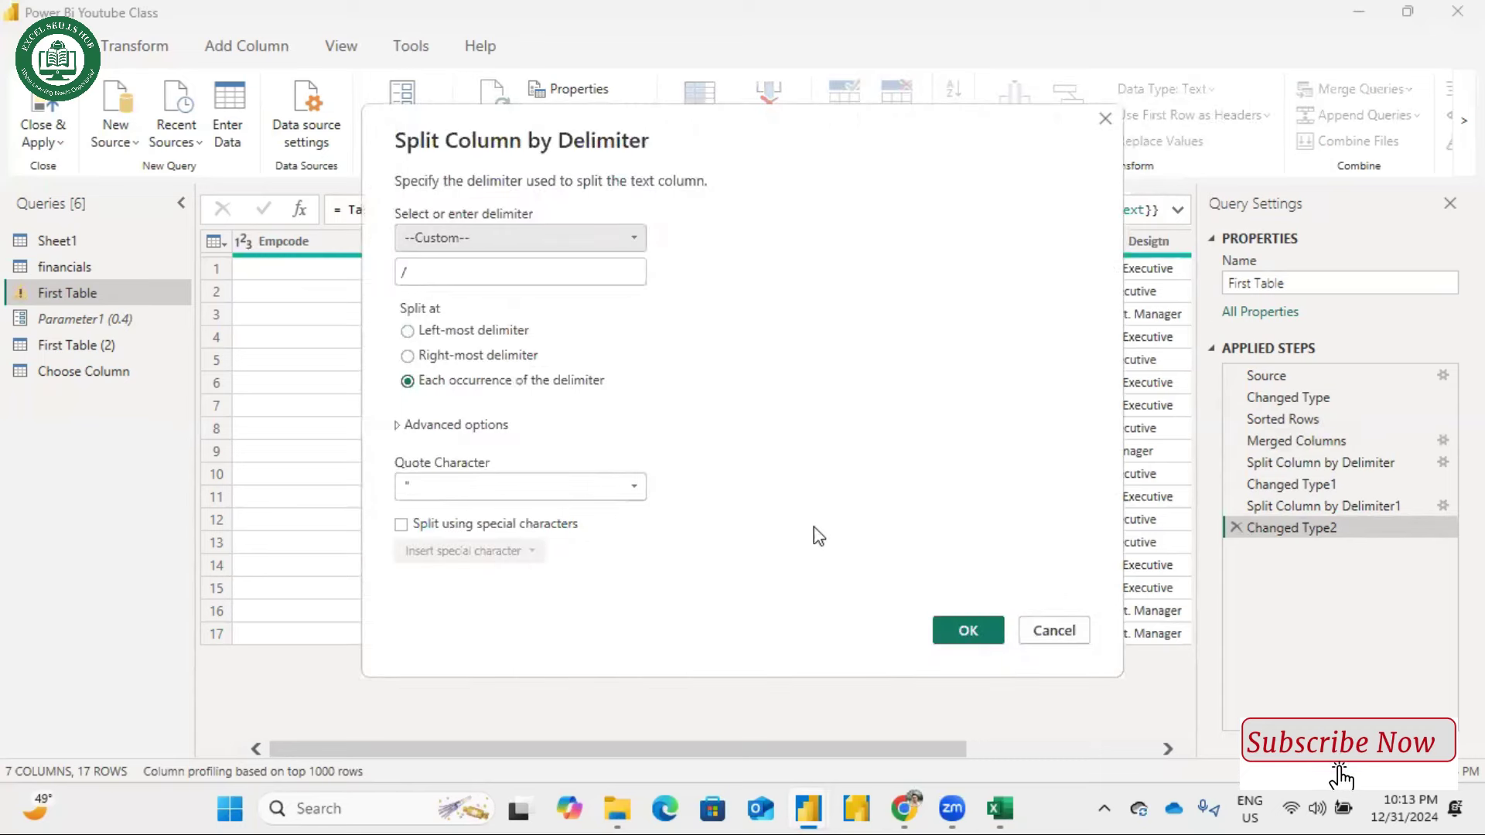
{"action": "left_click", "coordinate": [1068, 640]}
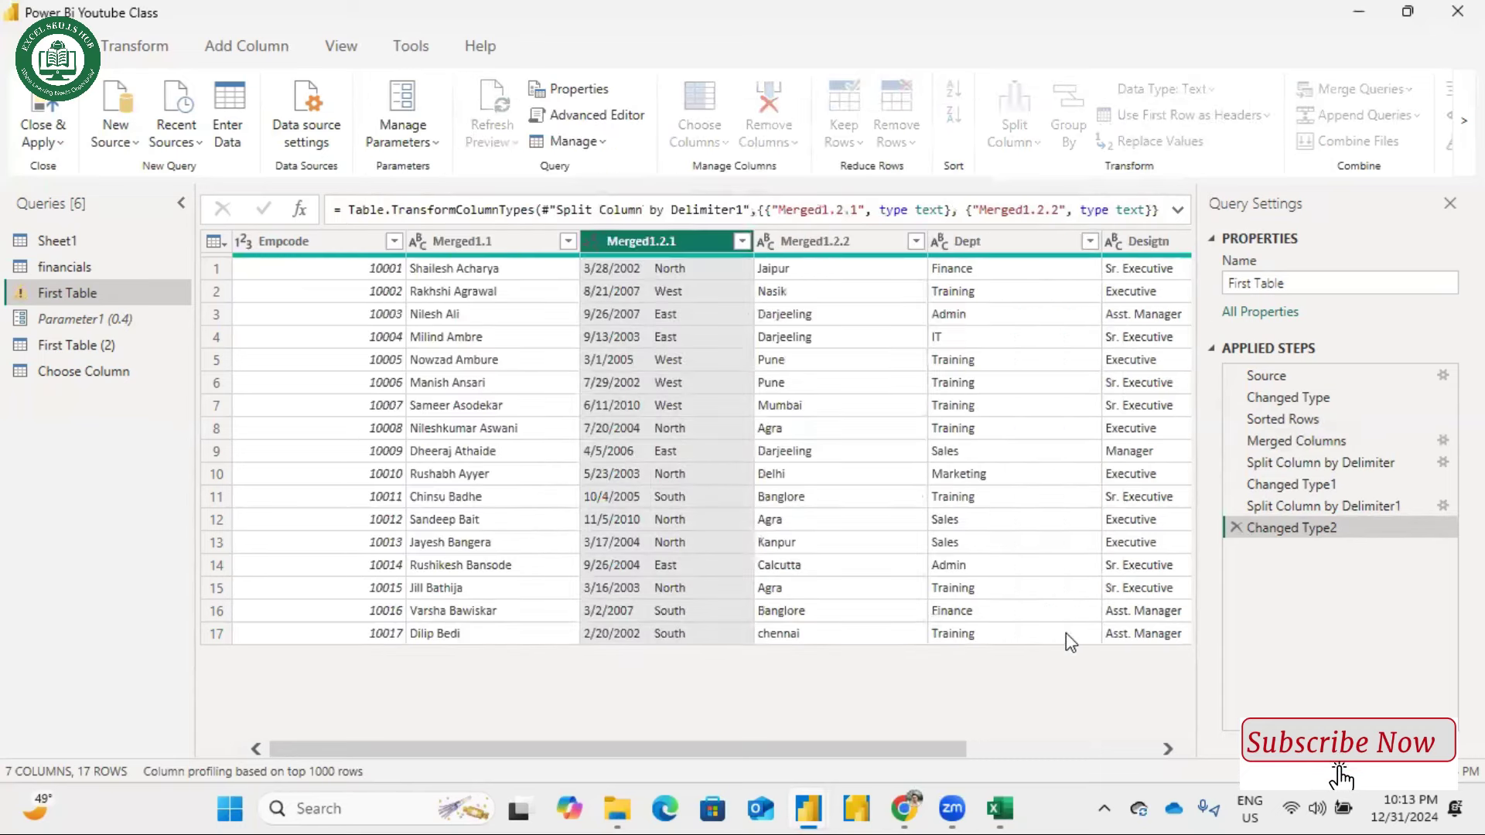
{"action": "left_click", "coordinate": [1070, 641]}
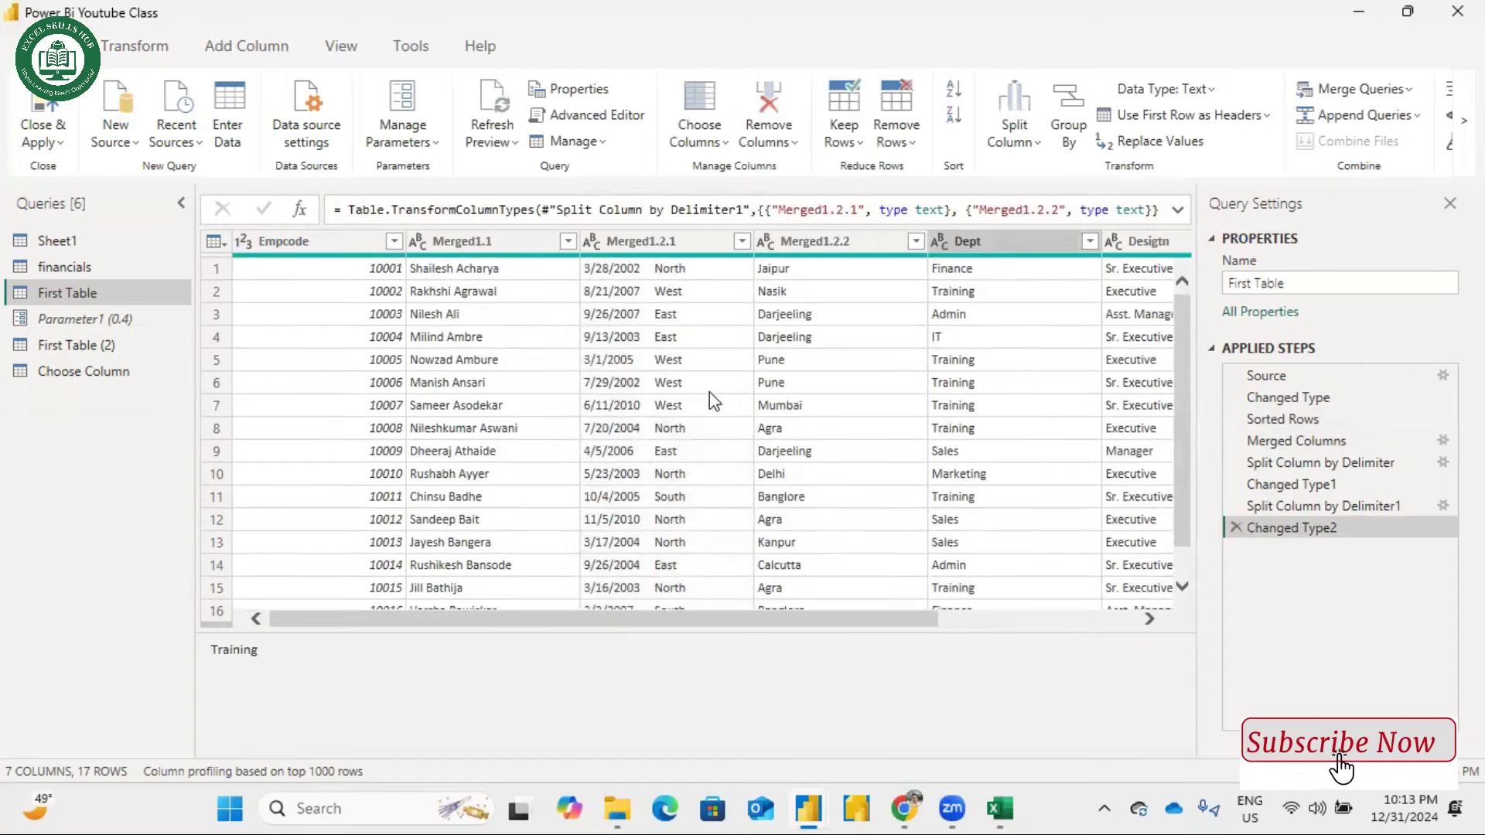
{"action": "left_click", "coordinate": [638, 241]}
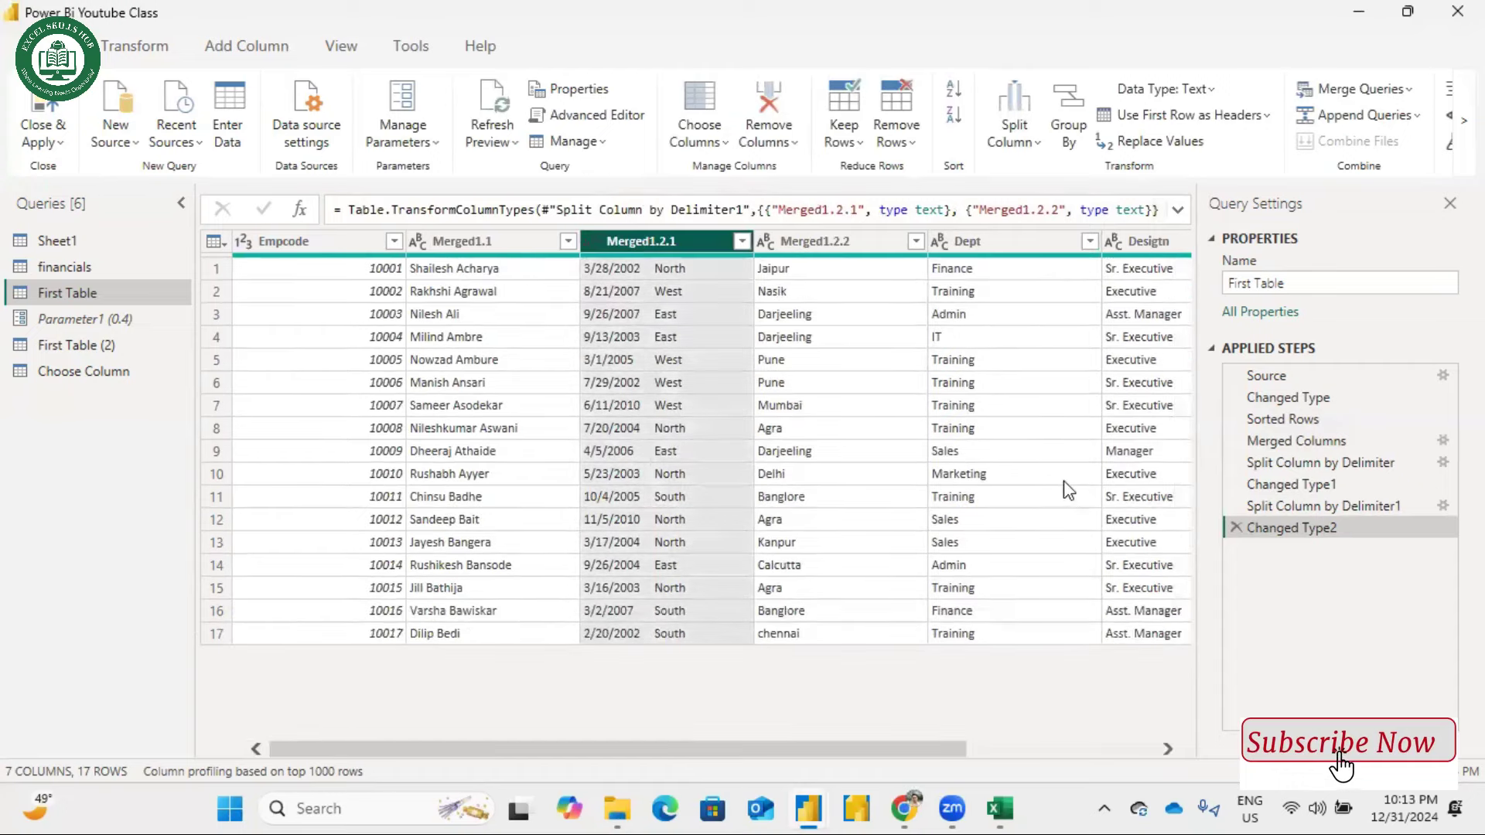
Remove both delimiter splits and their type changes from the First Table query, back to the Merged Columns step
{"action": "left_click", "coordinate": [1236, 528]}
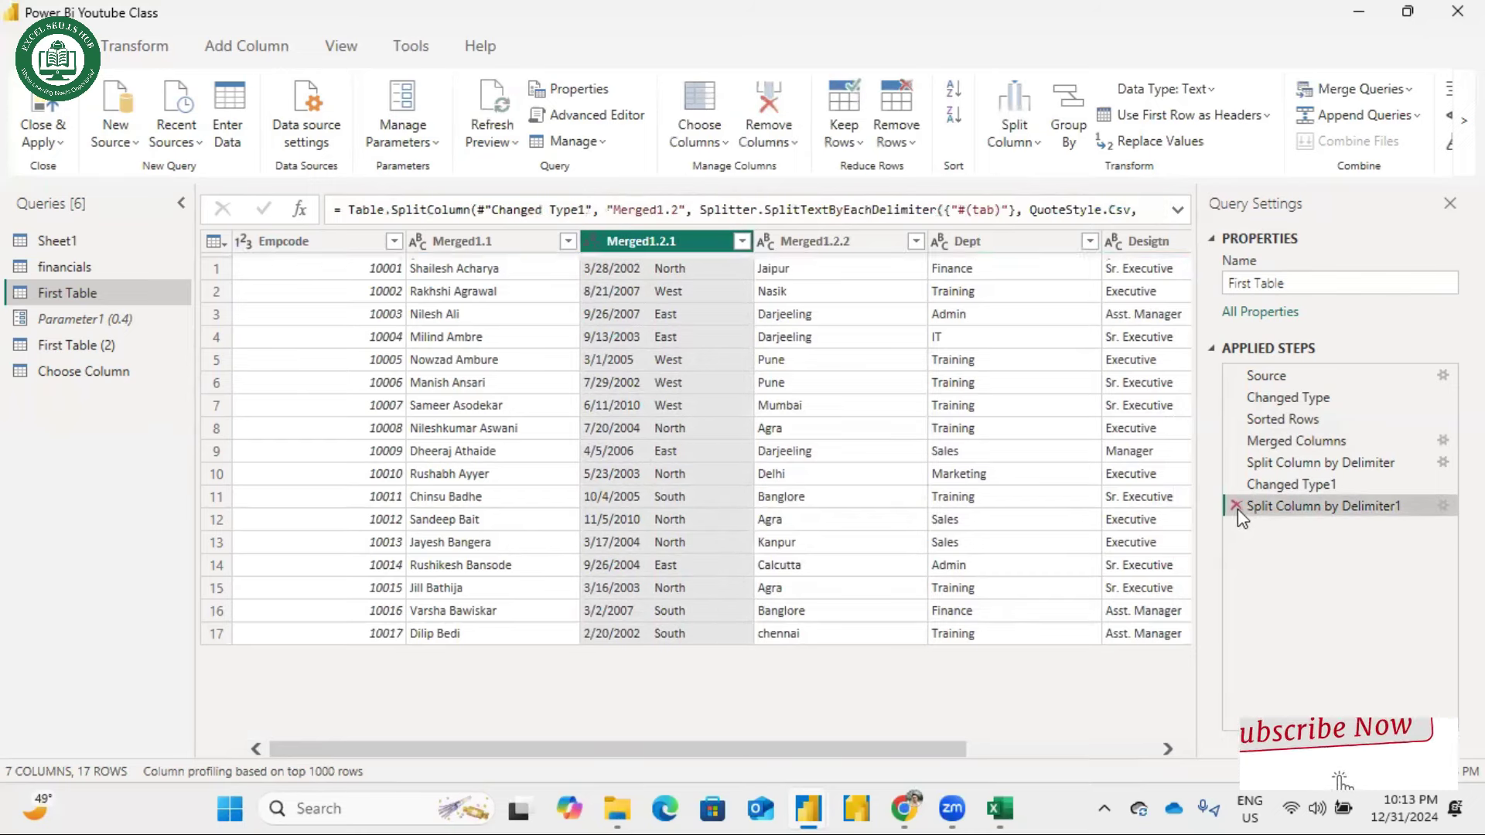
{"action": "left_click", "coordinate": [1236, 506]}
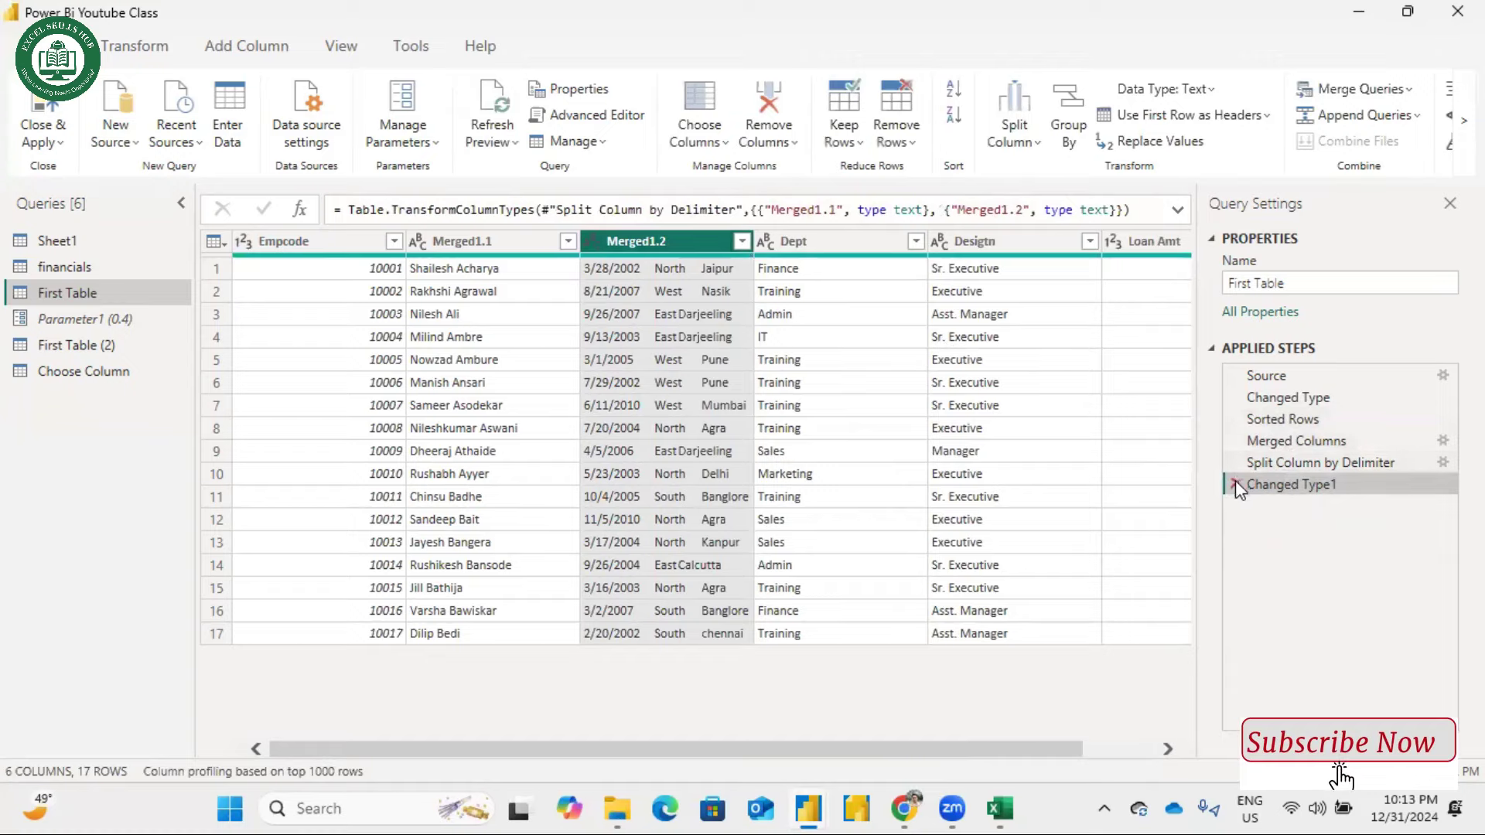
{"action": "left_click", "coordinate": [1236, 485]}
{"action": "left_click", "coordinate": [1235, 463]}
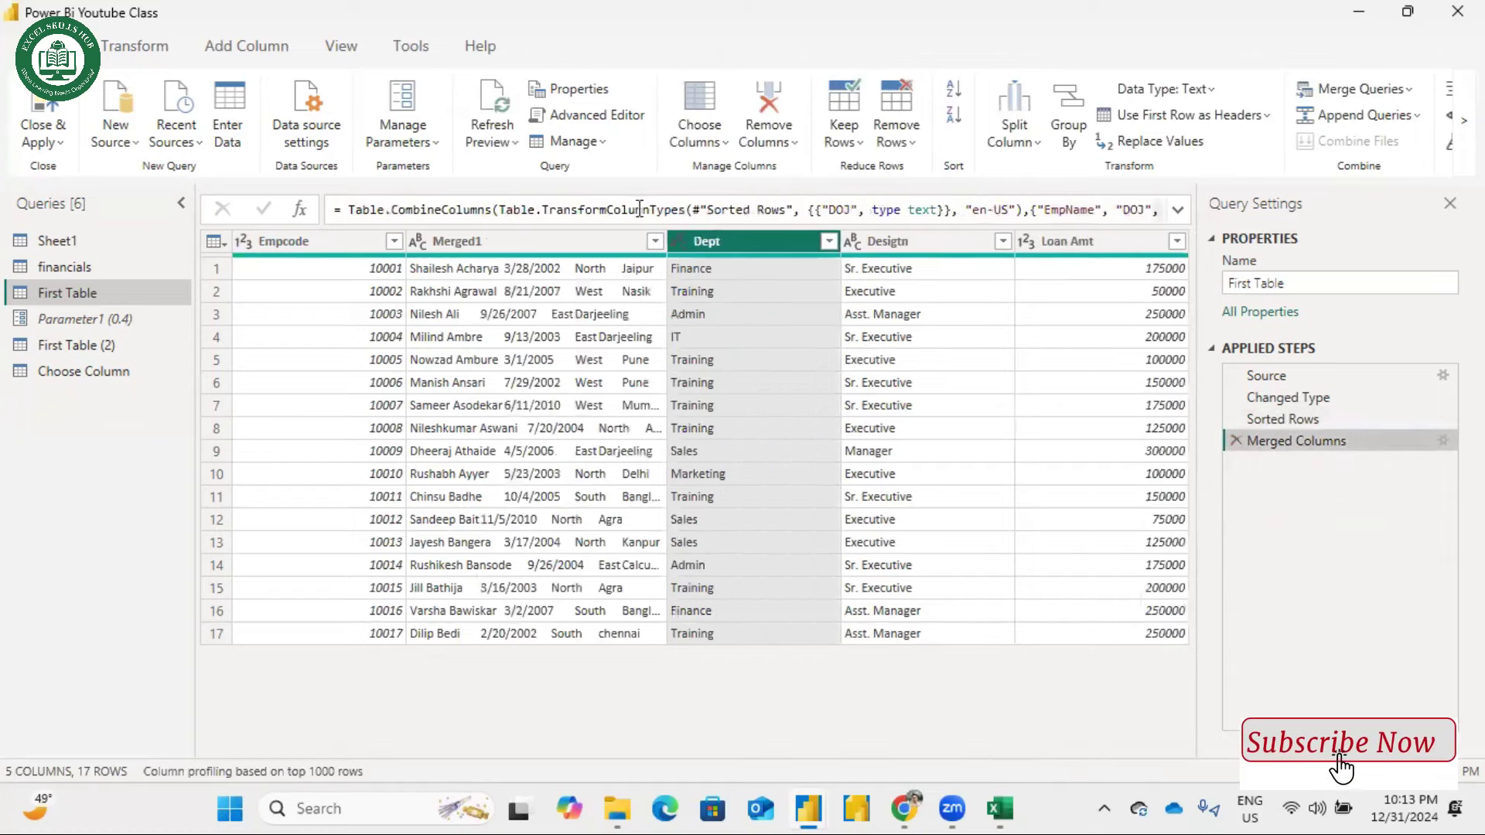
Split the Merged1 column by the Tab delimiter at each occurrence of the delimiter
{"action": "left_click", "coordinate": [511, 243]}
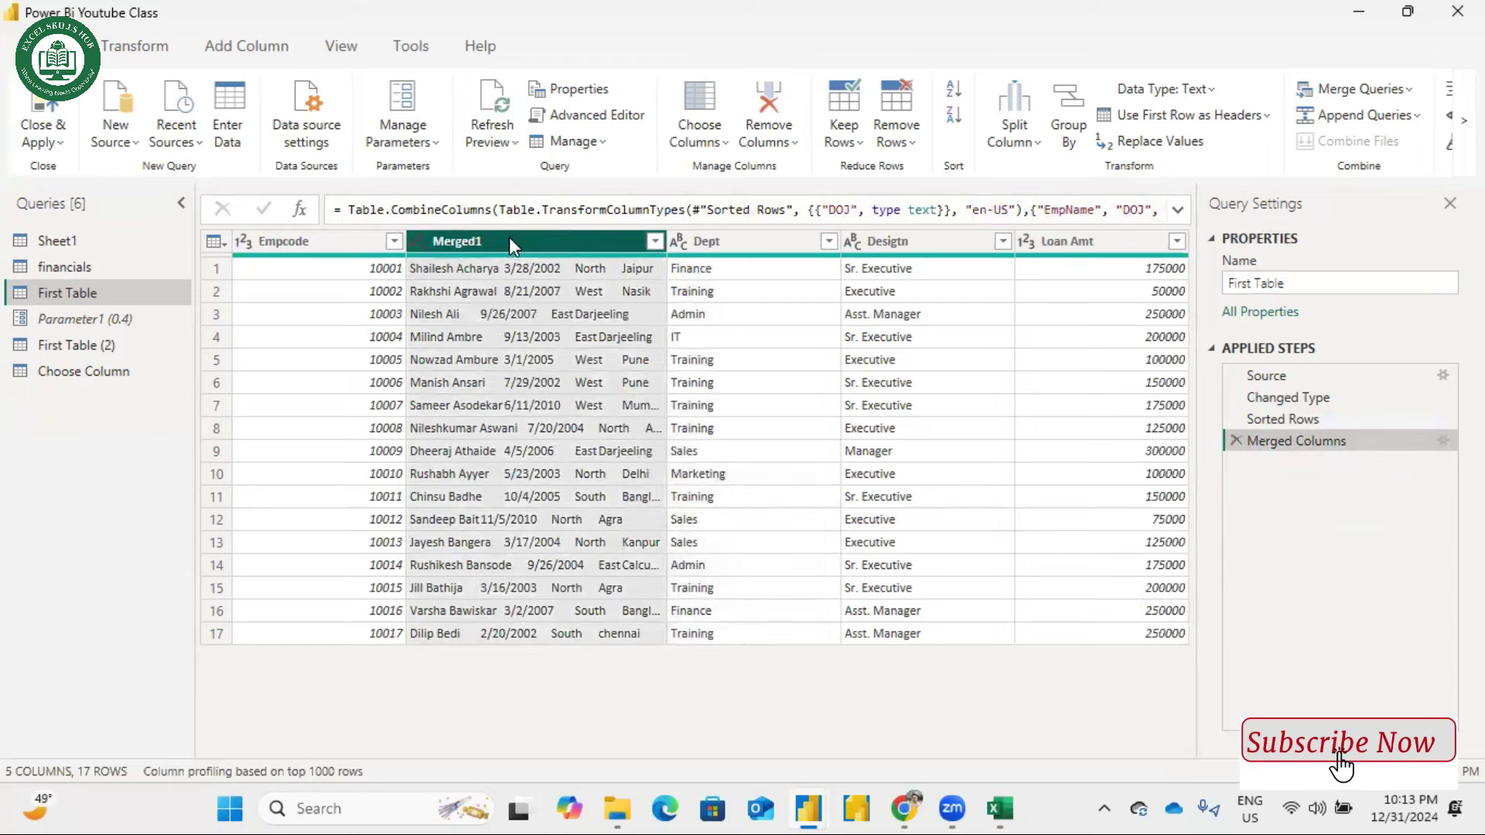
{"action": "left_click", "coordinate": [1018, 99]}
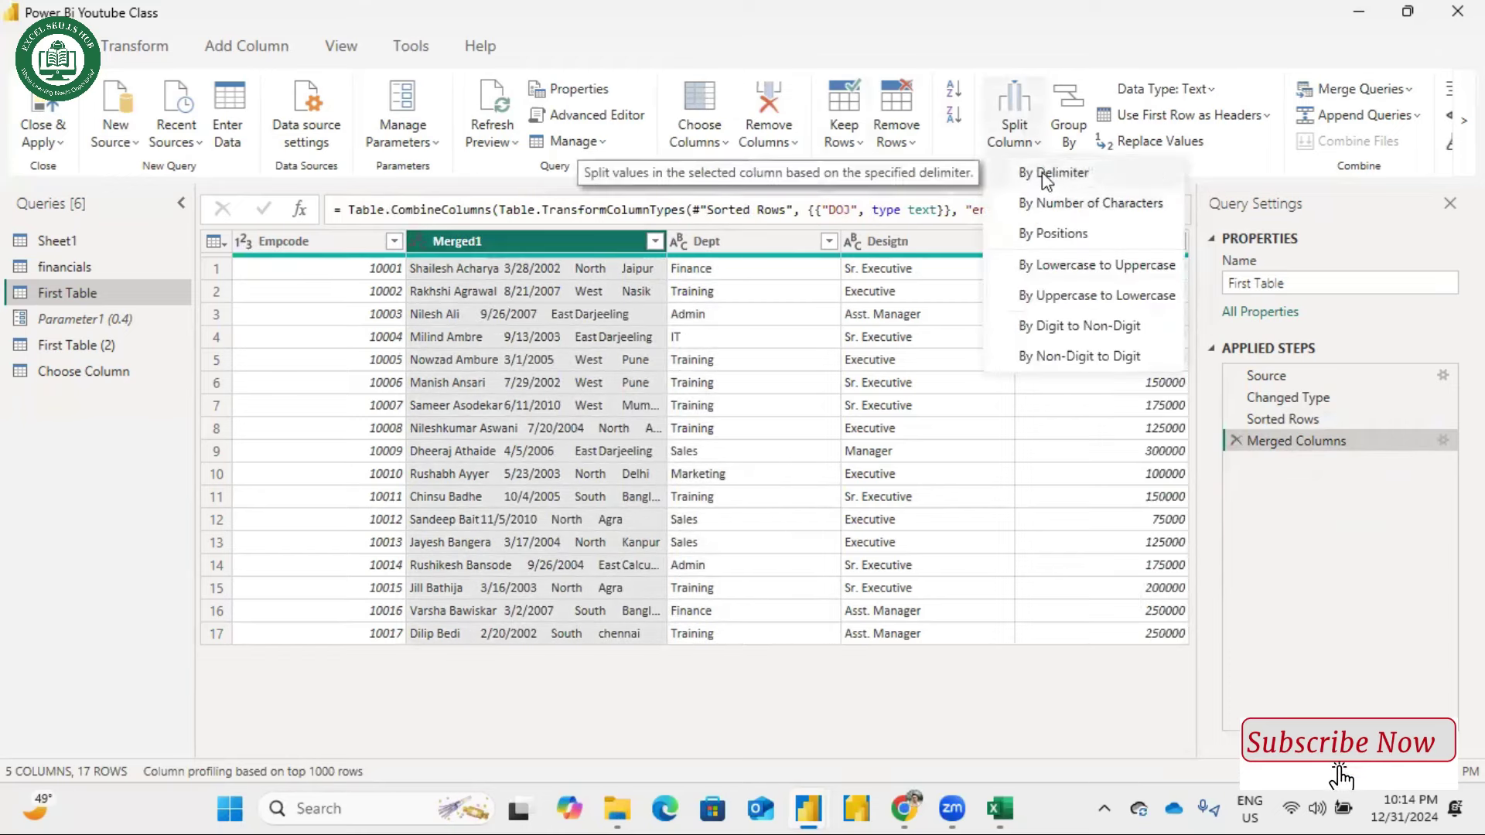
{"action": "left_click", "coordinate": [1053, 173]}
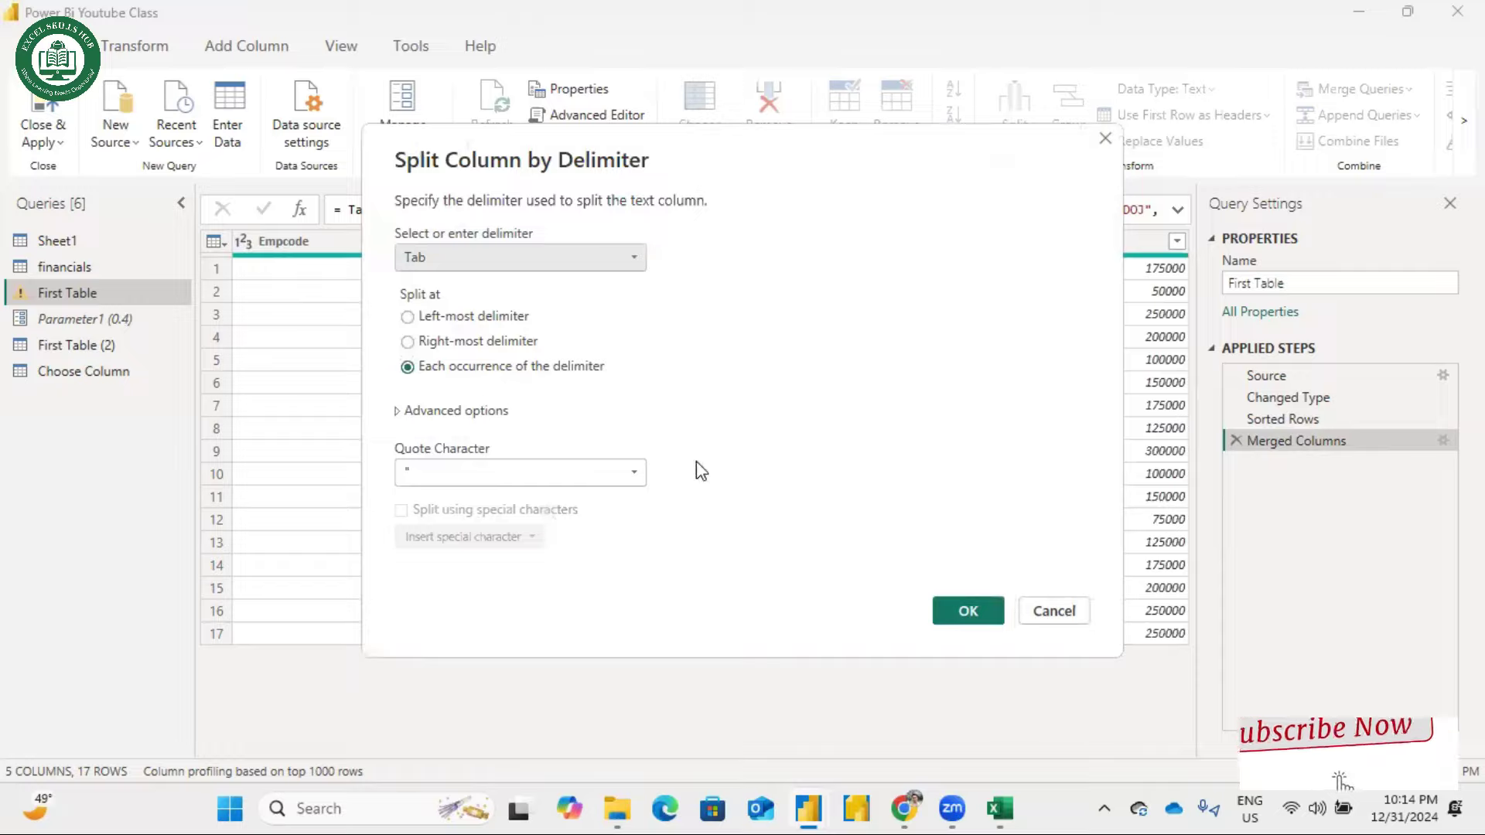
{"action": "left_click", "coordinate": [988, 611]}
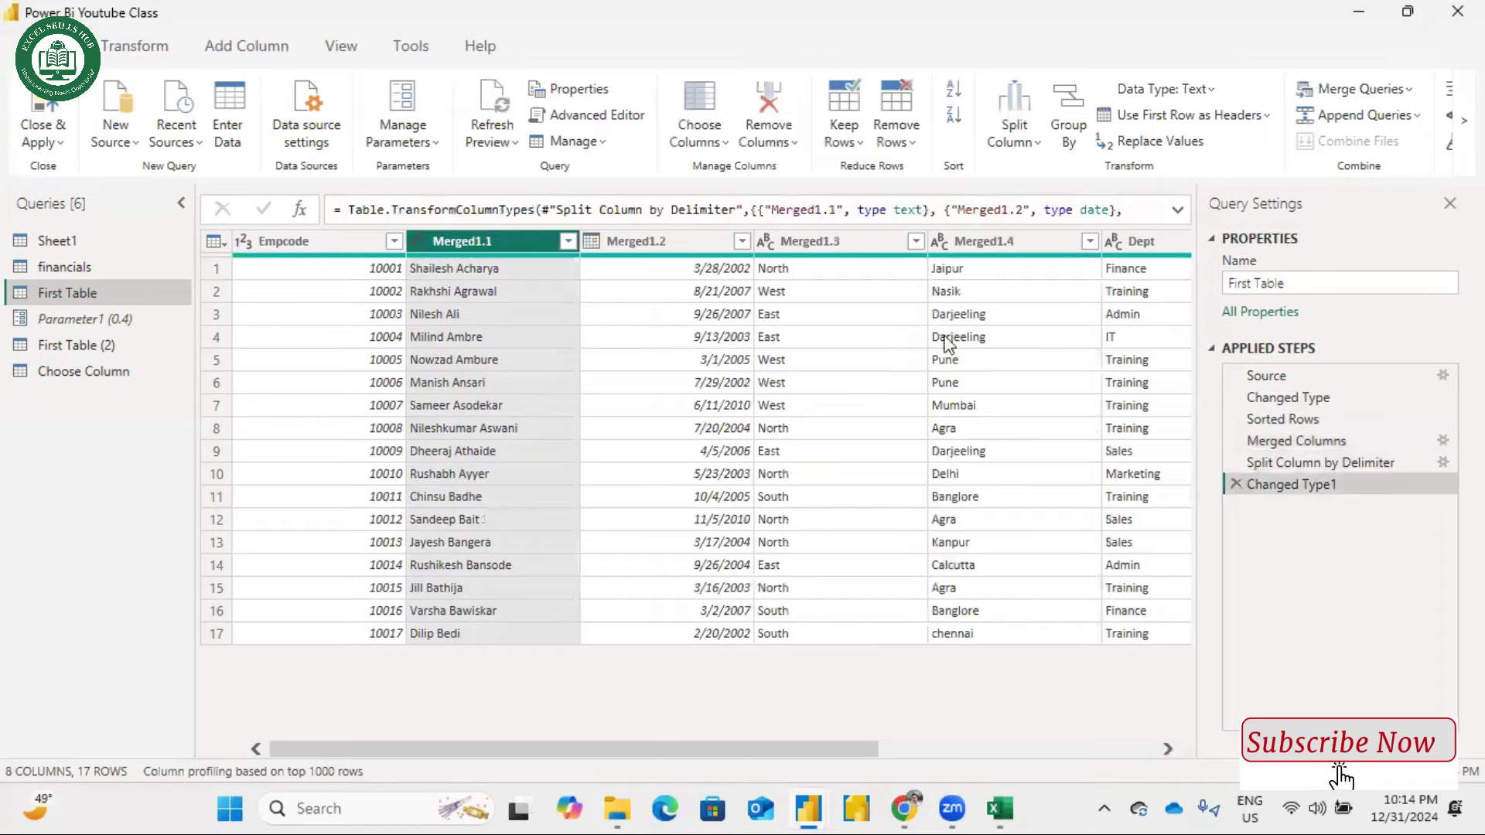
Check the separated columns, then remove the each-occurrence split and its type change from the query
{"action": "left_click", "coordinate": [945, 338]}
{"action": "left_click", "coordinate": [799, 333]}
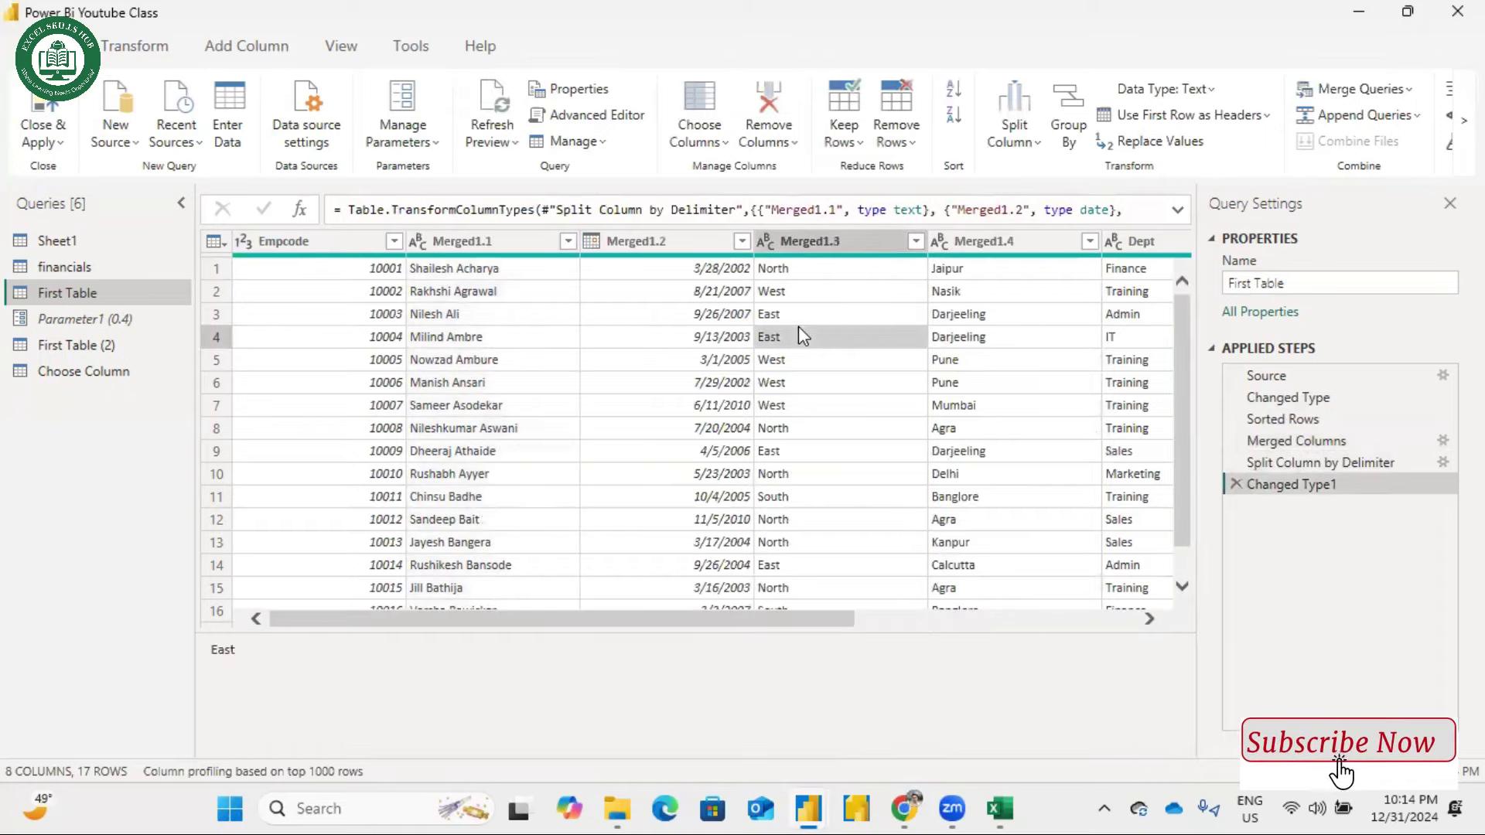
{"action": "left_click", "coordinate": [556, 359]}
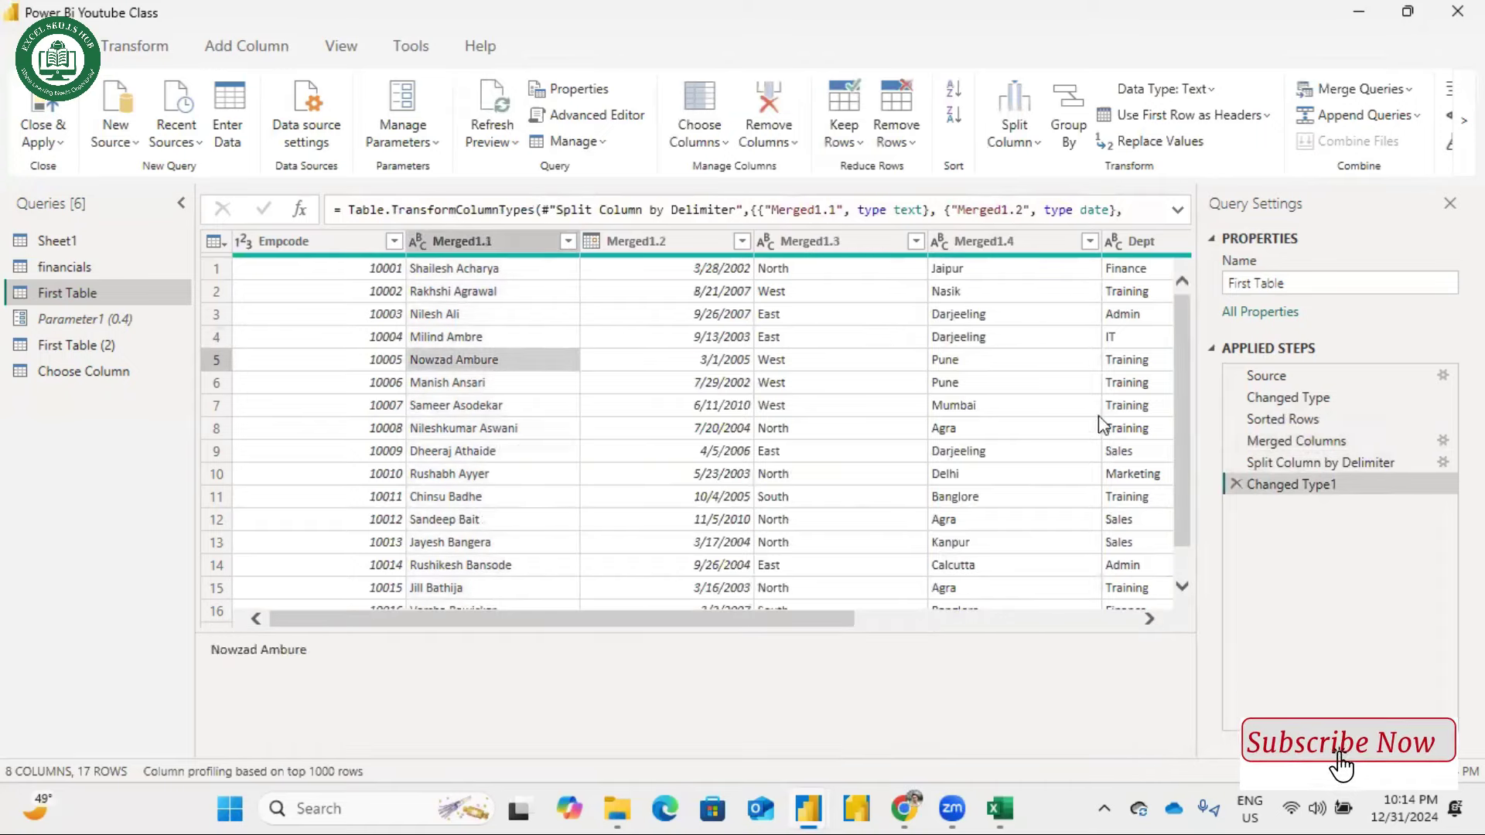
{"action": "left_click", "coordinate": [1236, 484]}
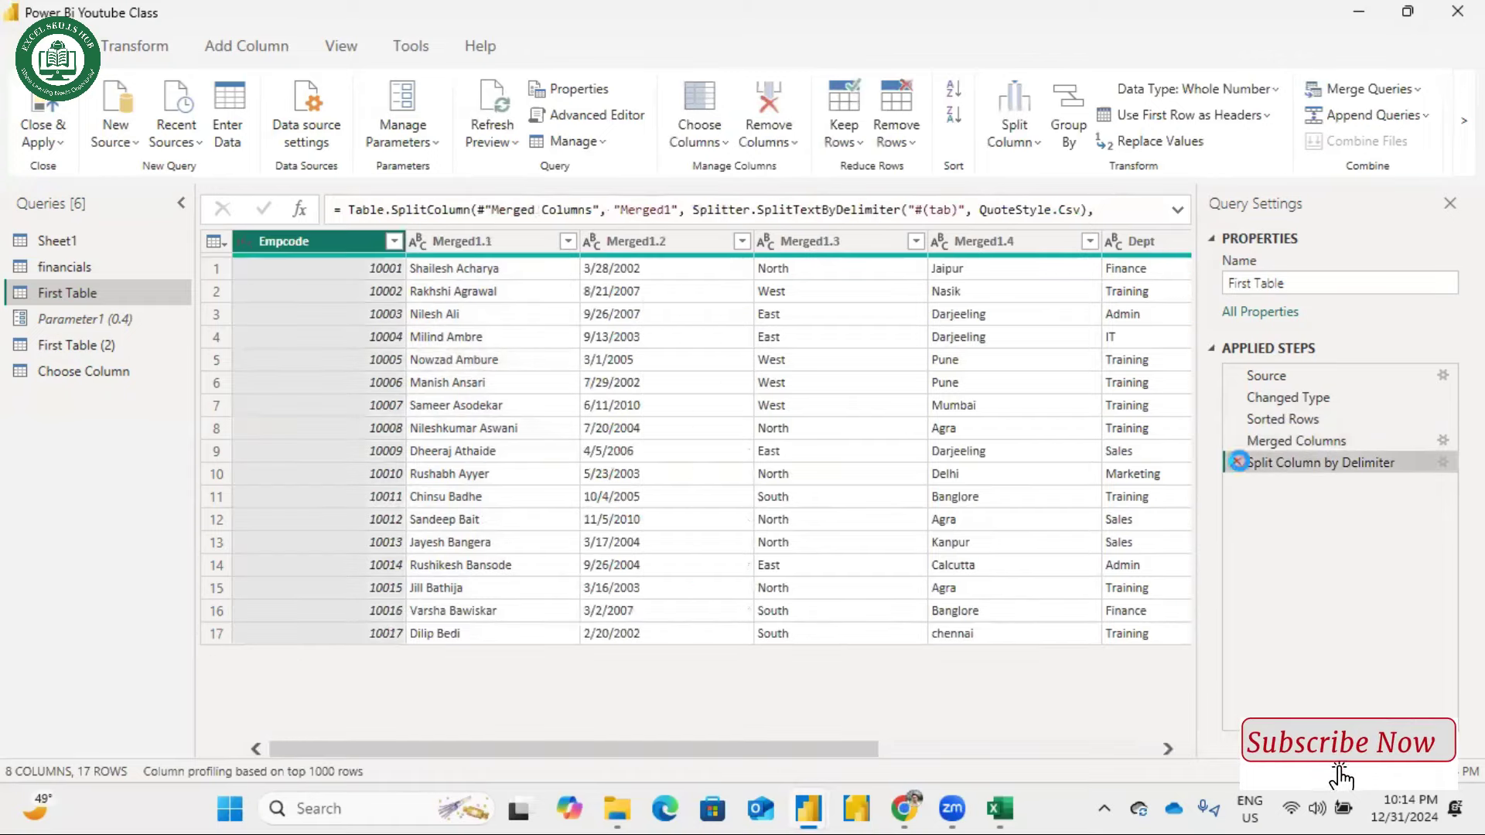
{"action": "left_click", "coordinate": [1236, 463]}
Split the Merged1 column into rows at each occurrence of the Tab delimiter
{"action": "left_click", "coordinate": [537, 246]}
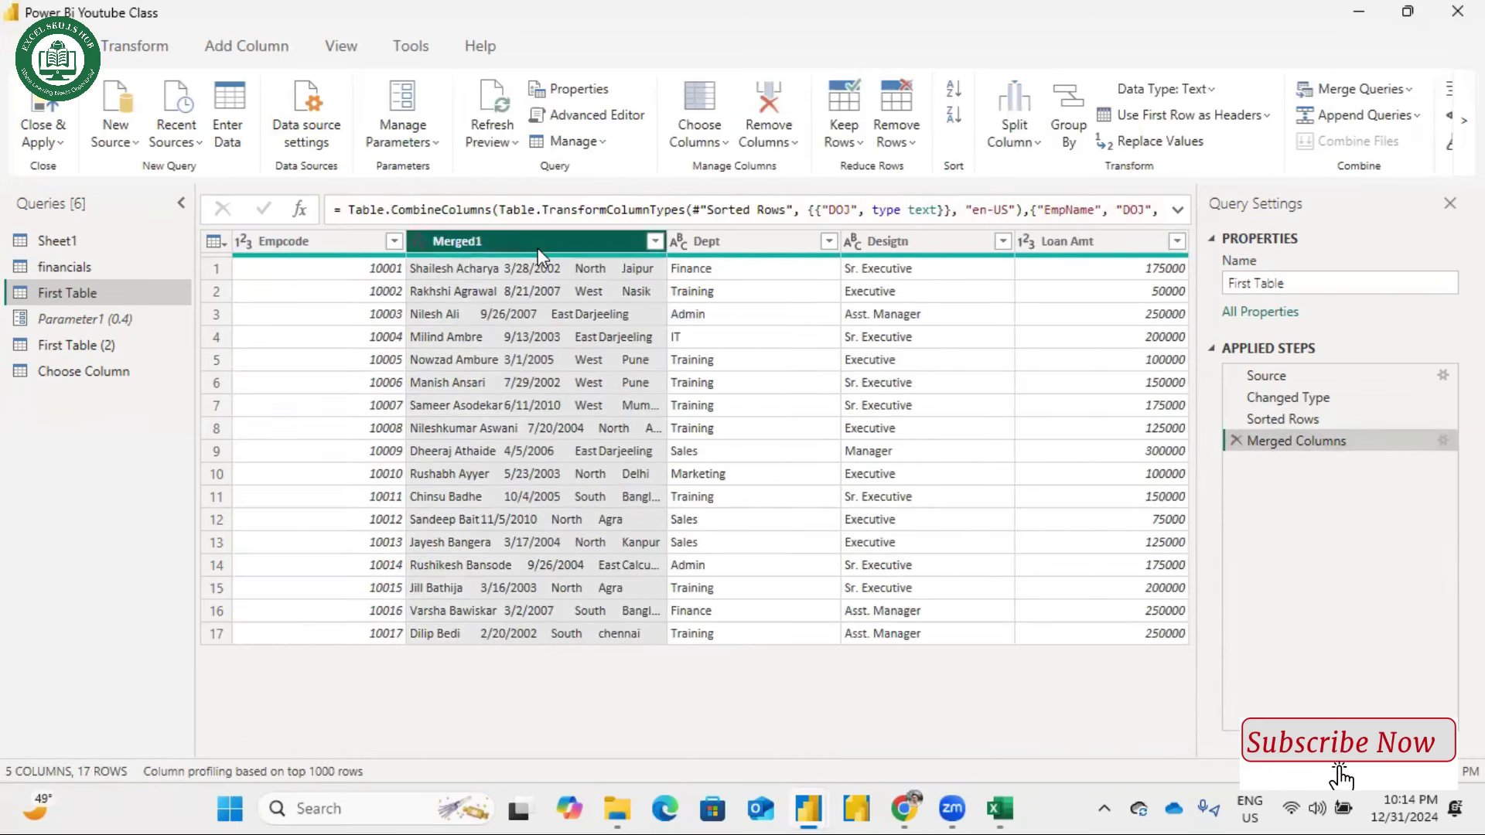
{"action": "left_click", "coordinate": [1023, 125]}
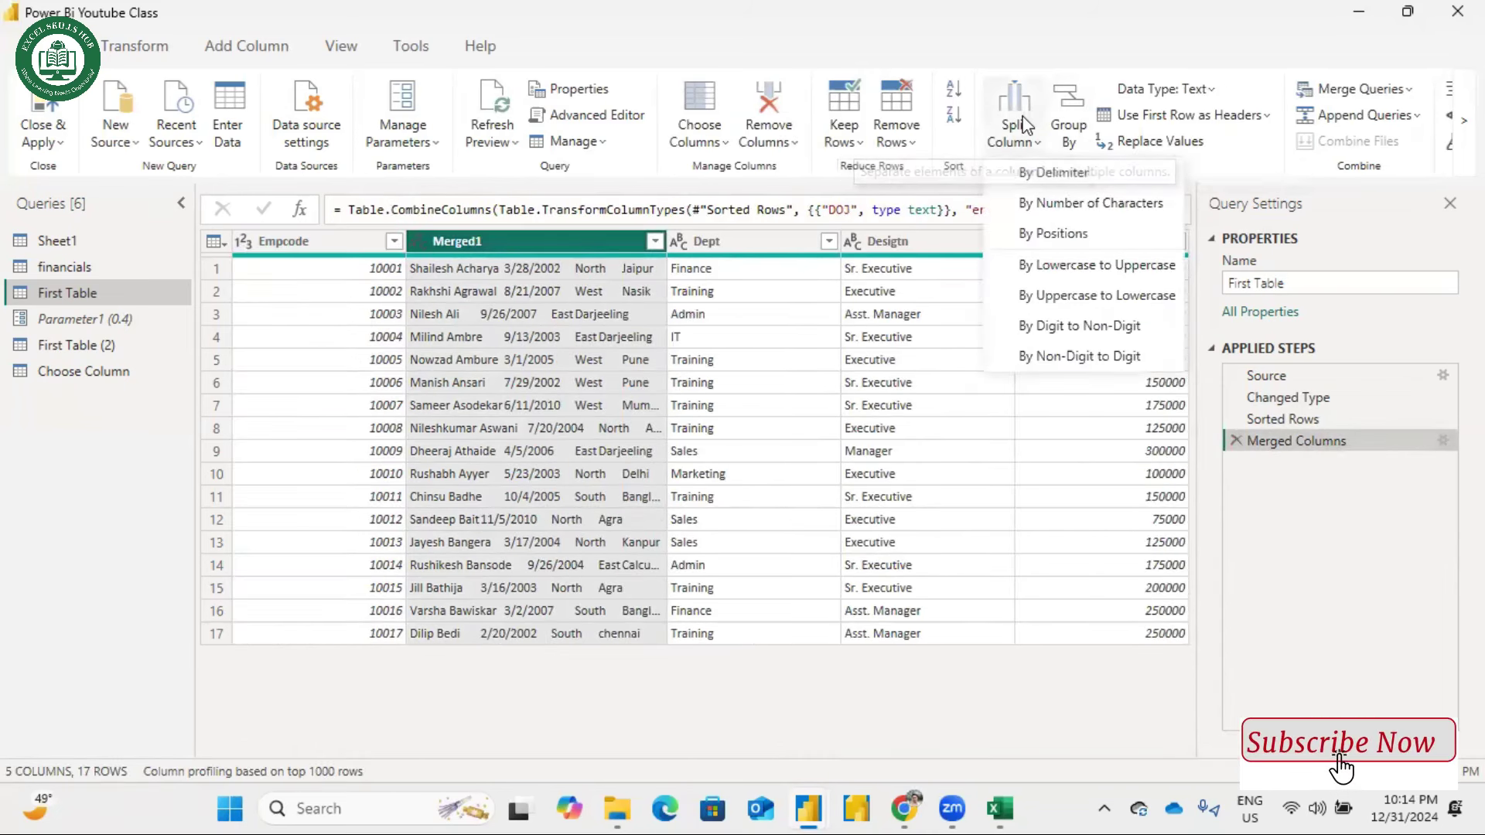
{"action": "left_click", "coordinate": [1052, 173]}
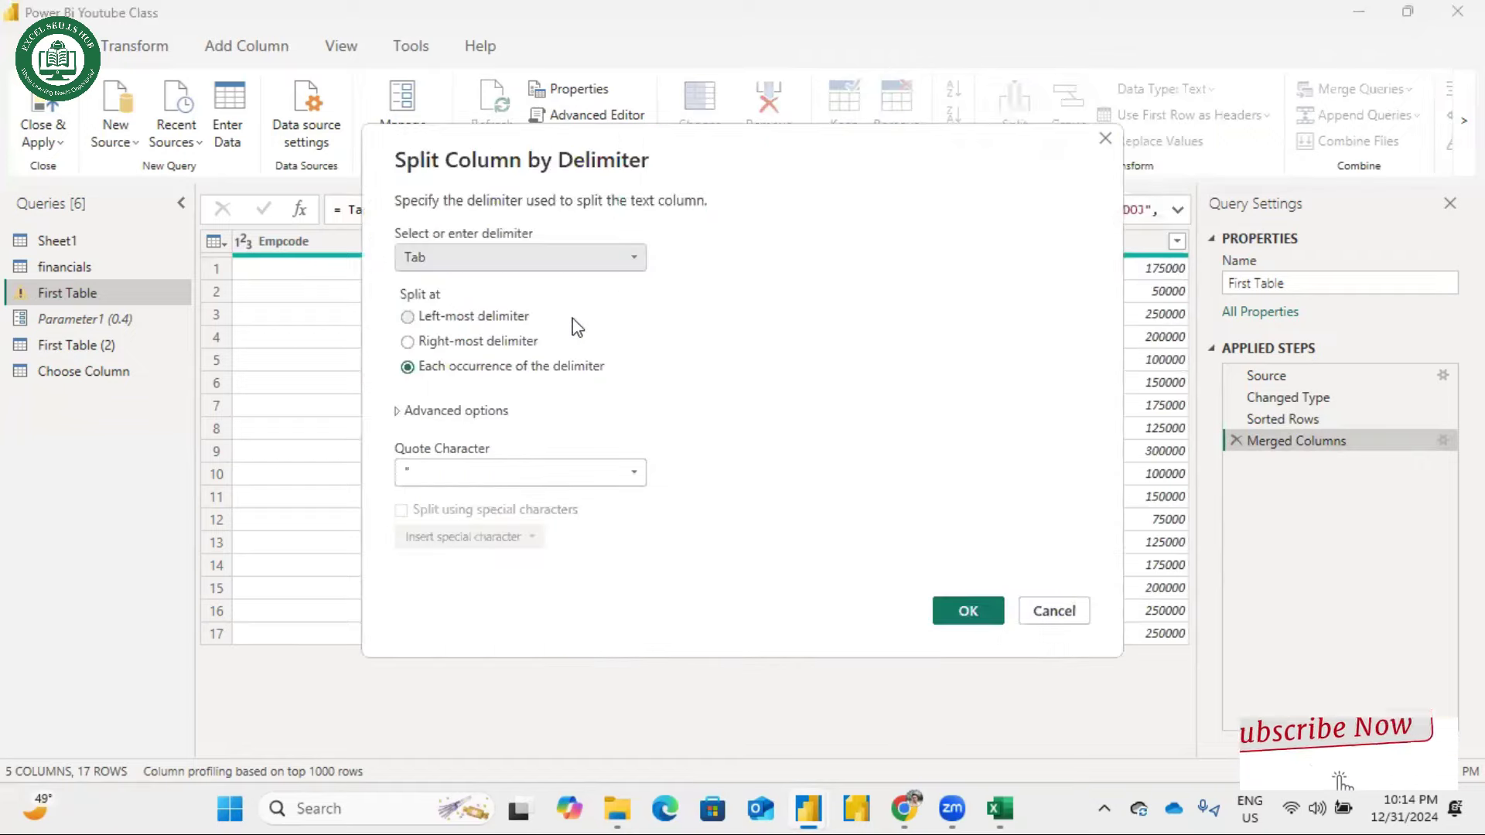
{"action": "left_click", "coordinate": [400, 414]}
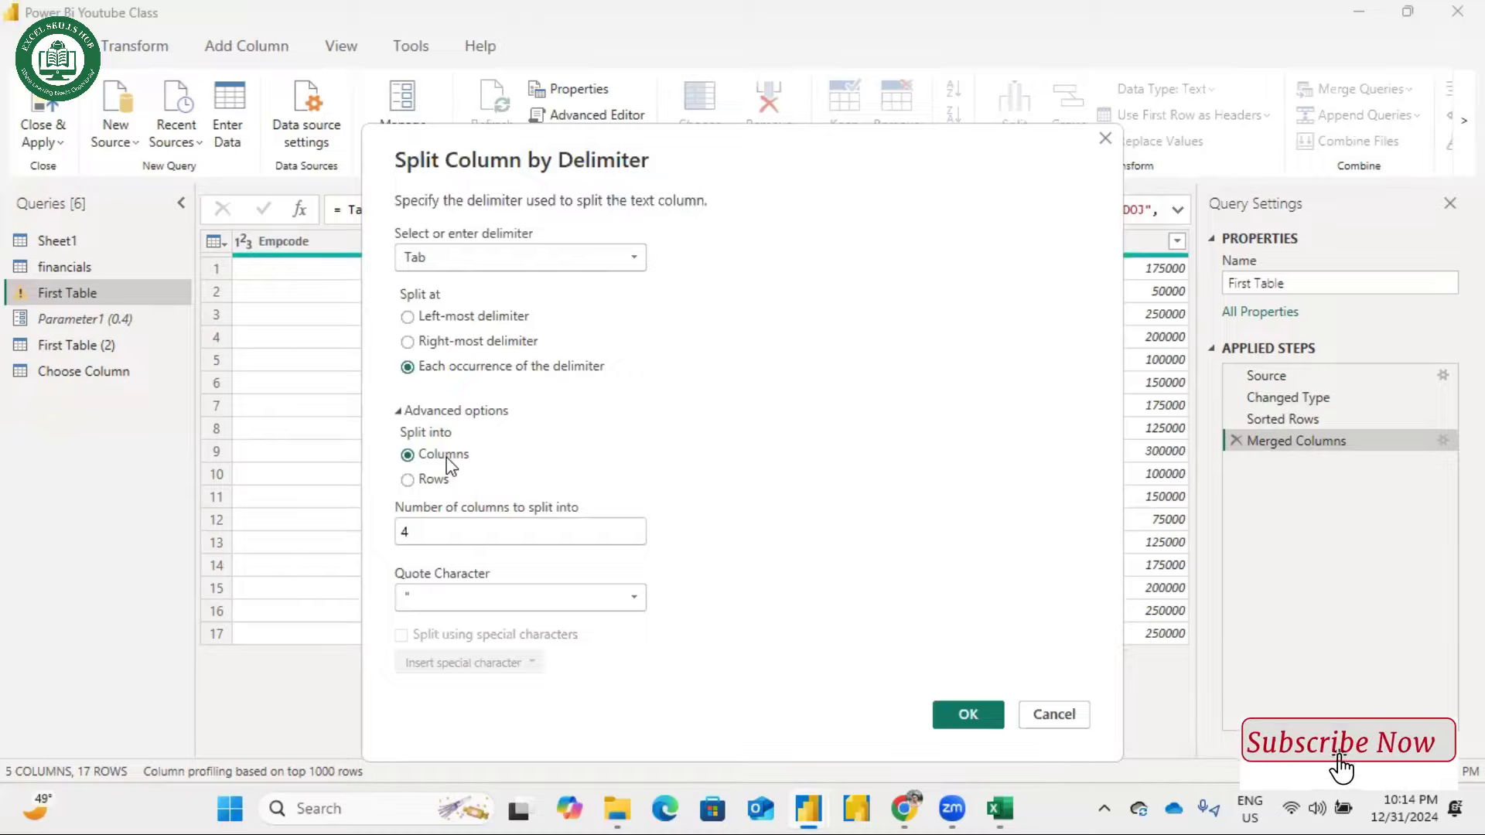
{"action": "left_click", "coordinate": [408, 480]}
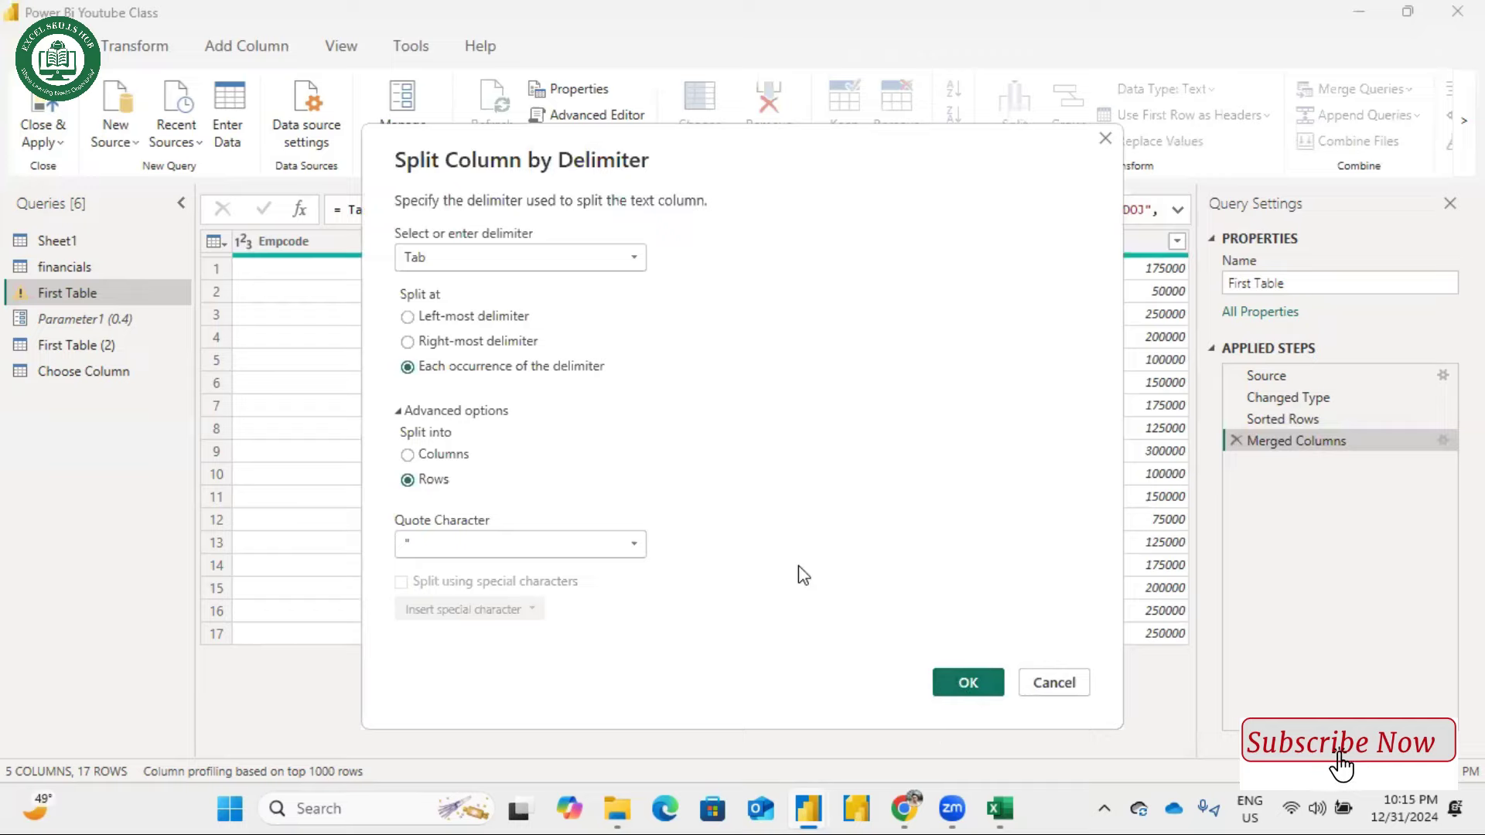
{"action": "left_click", "coordinate": [969, 683]}
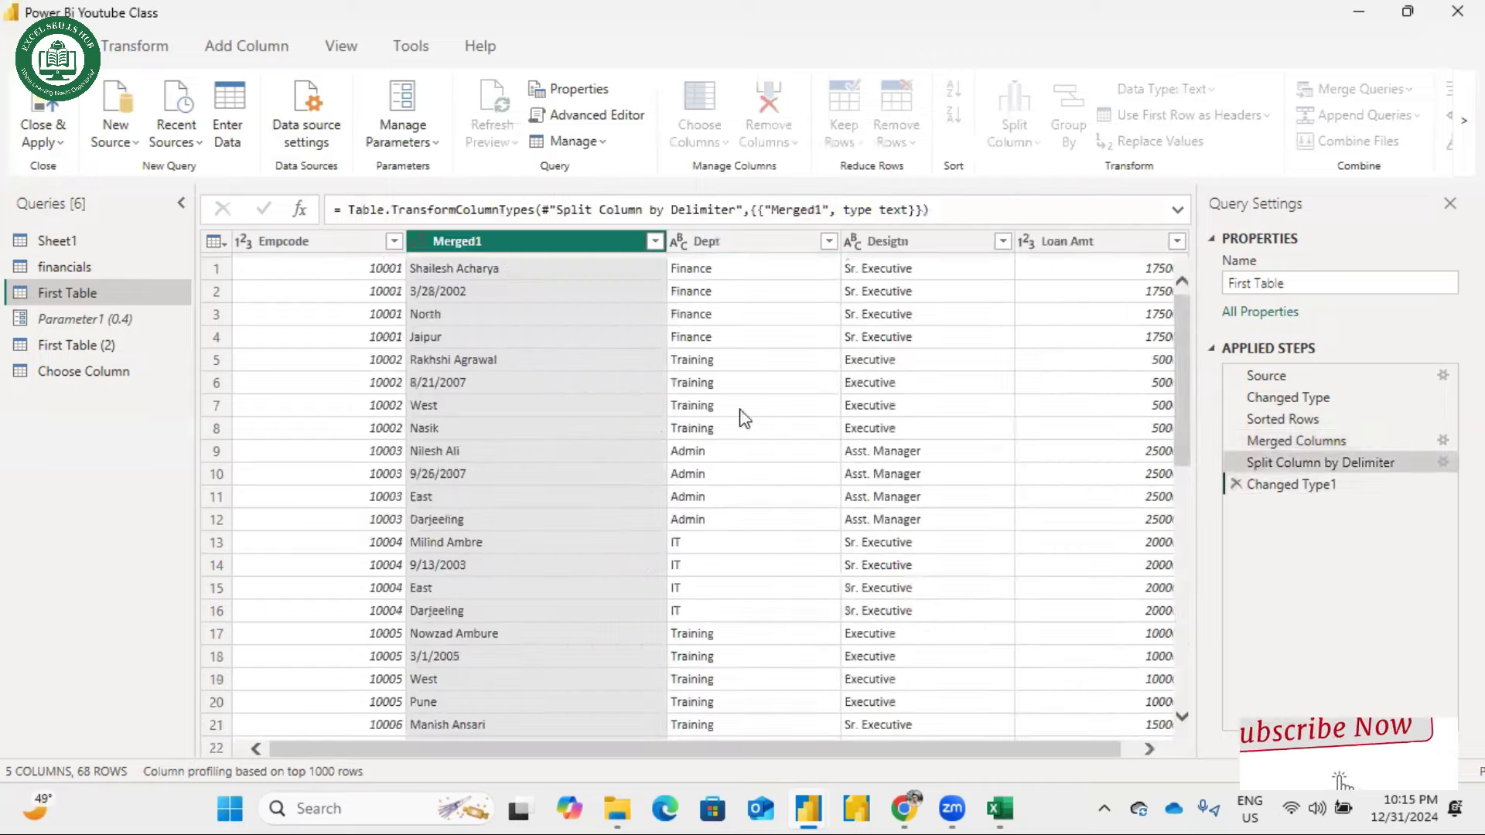
Examine how the first employee's name, date, region and city are laid out in the Merged1 rows
{"action": "left_click", "coordinate": [451, 267]}
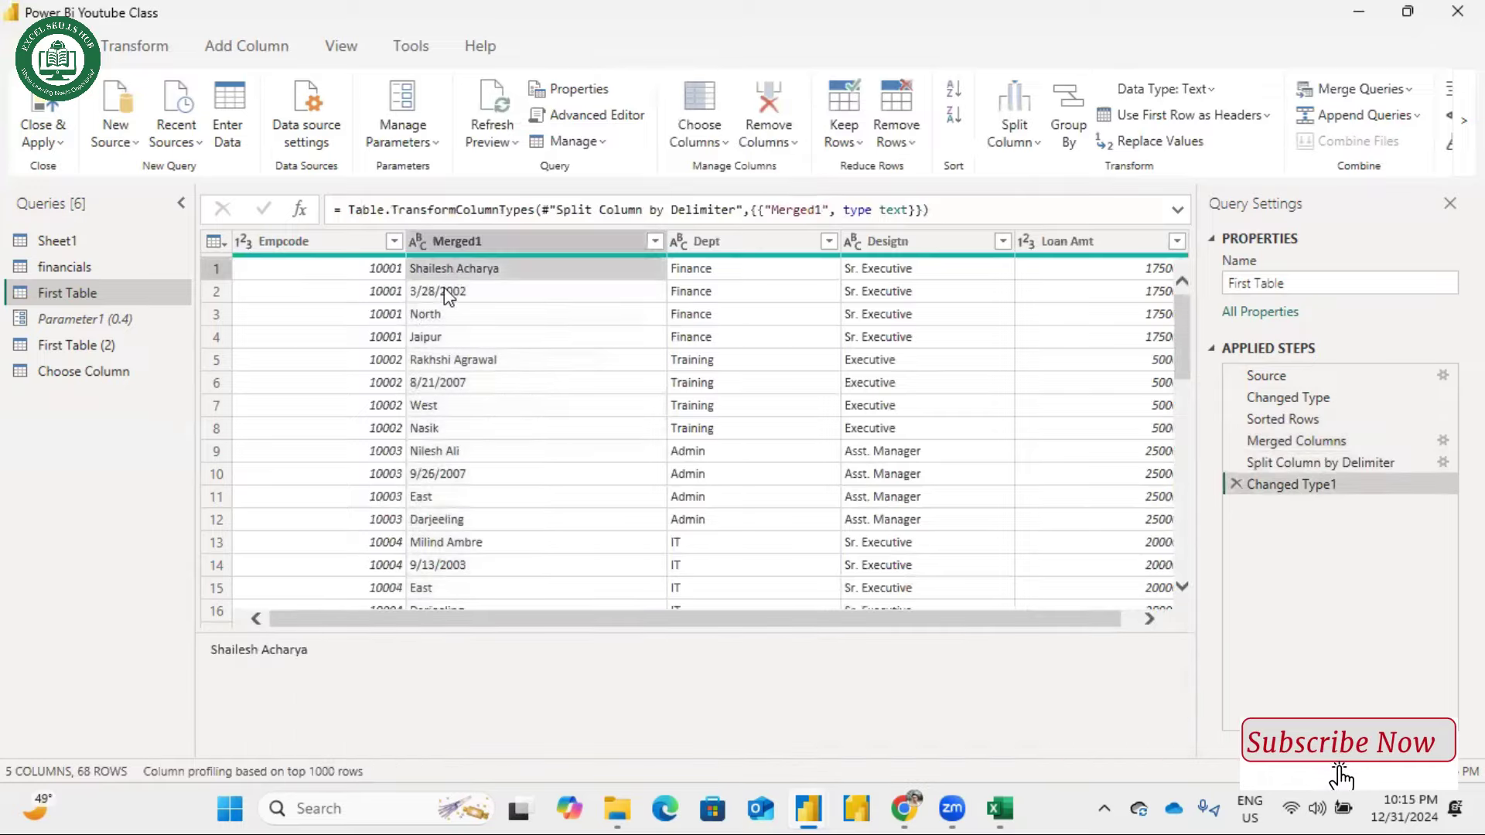
{"action": "left_click", "coordinate": [445, 288]}
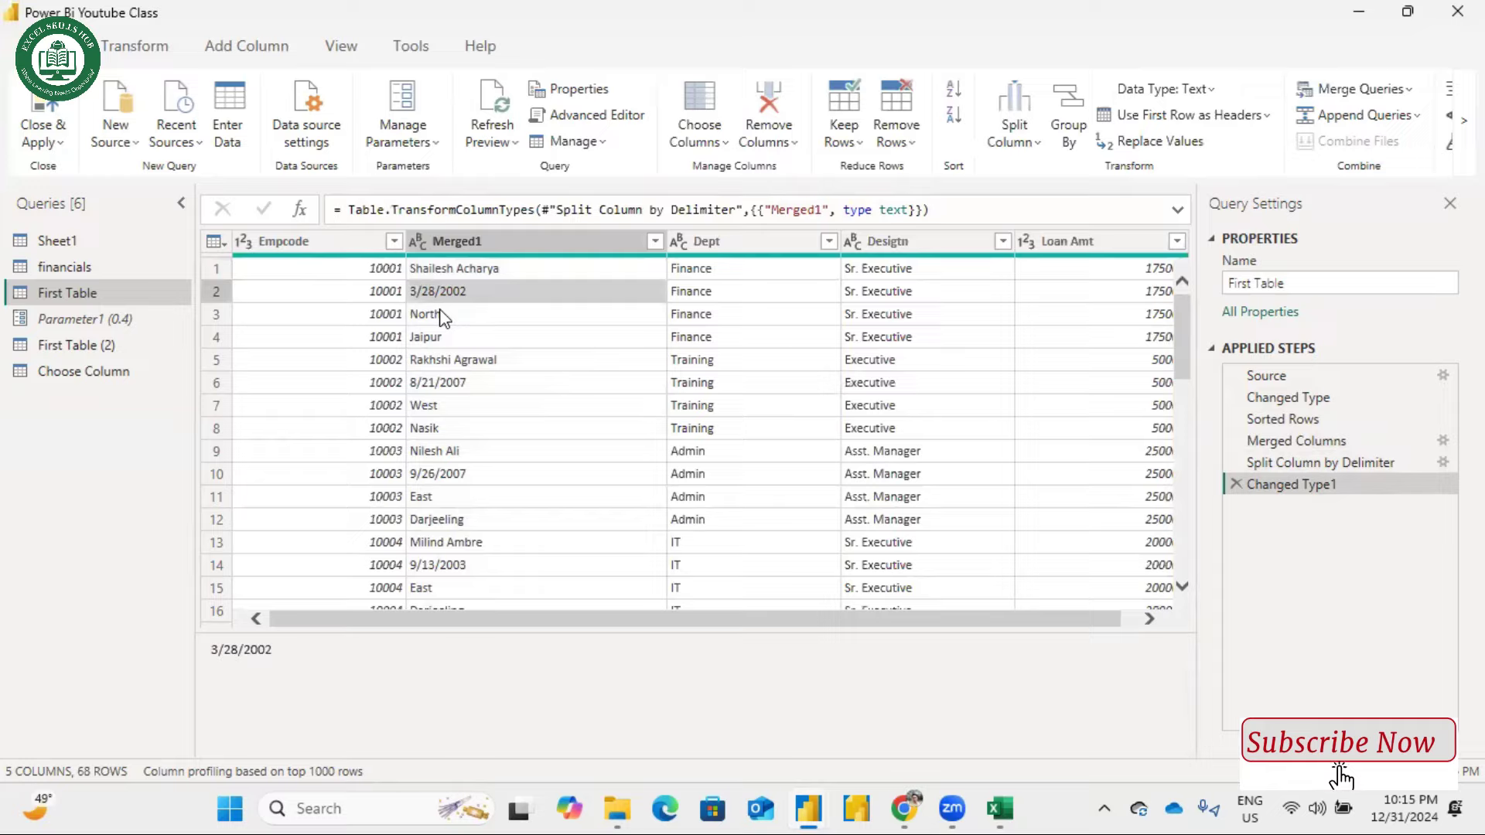
{"action": "left_click", "coordinate": [440, 314]}
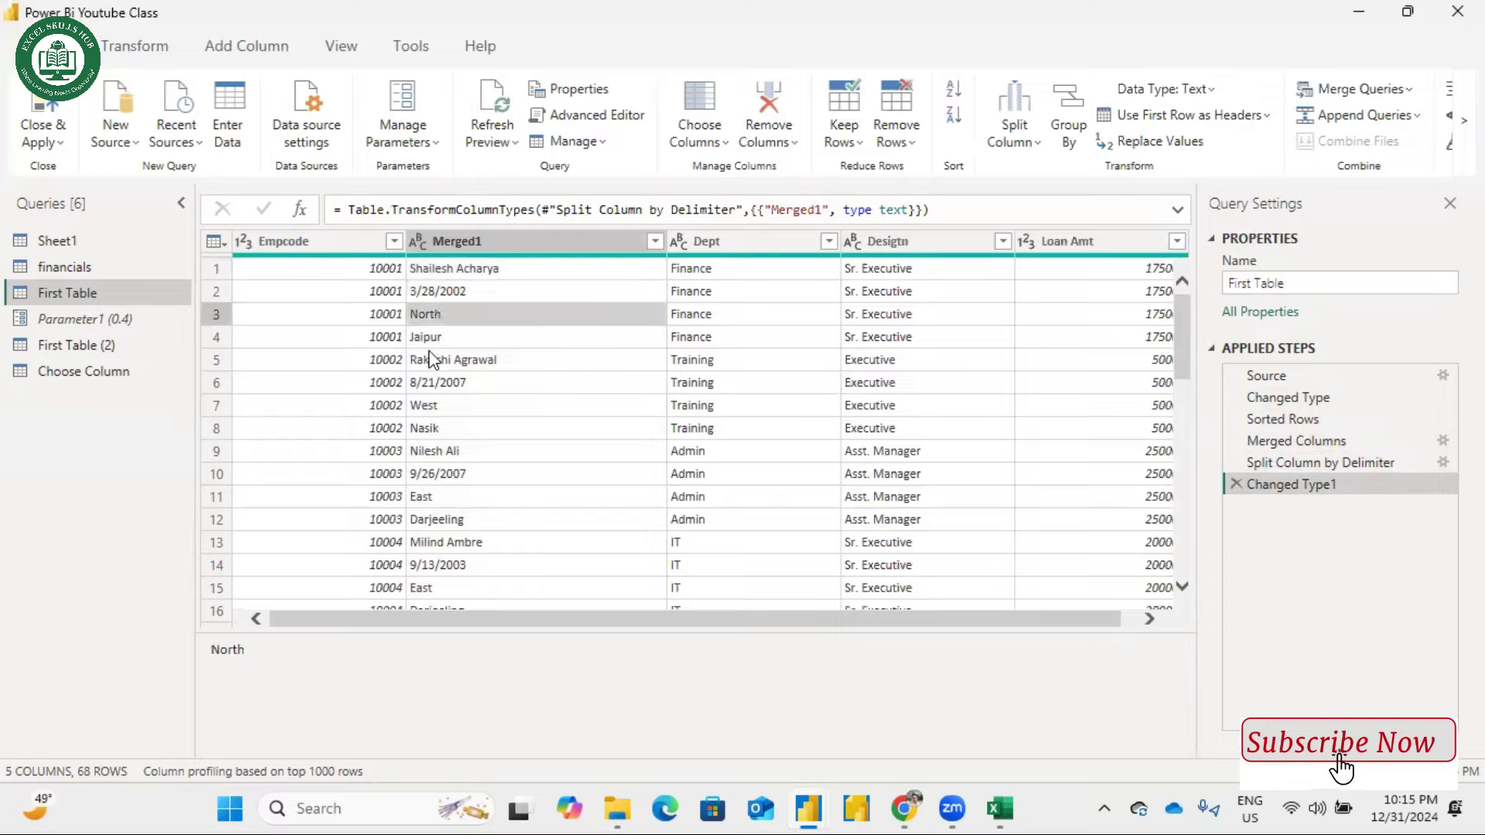
{"action": "left_click", "coordinate": [429, 354]}
{"action": "left_click", "coordinate": [442, 335]}
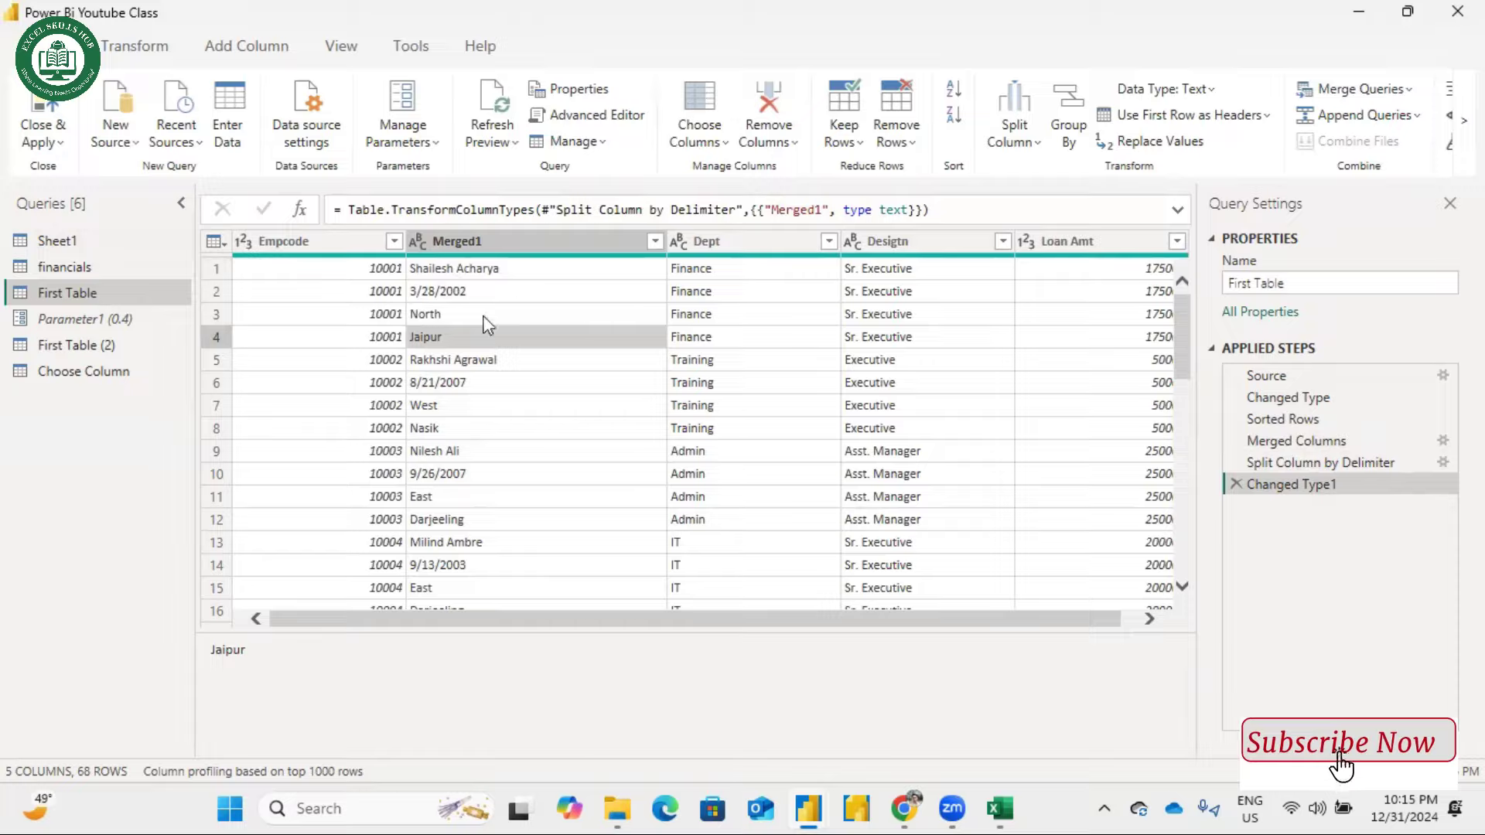
{"action": "left_click", "coordinate": [474, 268]}
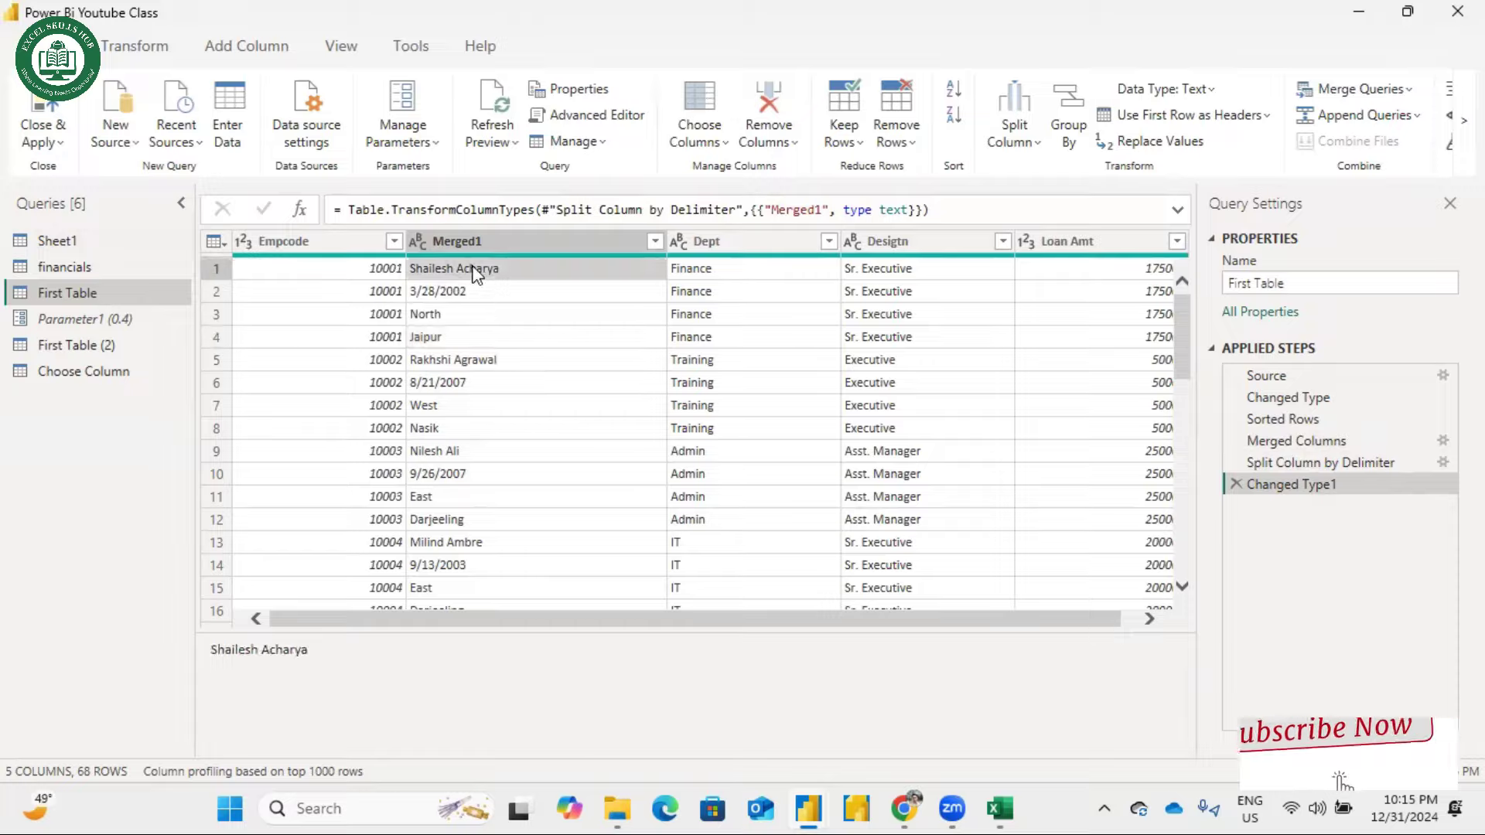
Examine where the first employee's rows end and the second employee's rows begin in the Merged1 column
{"action": "key", "text": "Down"}
{"action": "key", "text": "Down"}
{"action": "key", "text": "Down"}
{"action": "key", "text": "Down"}
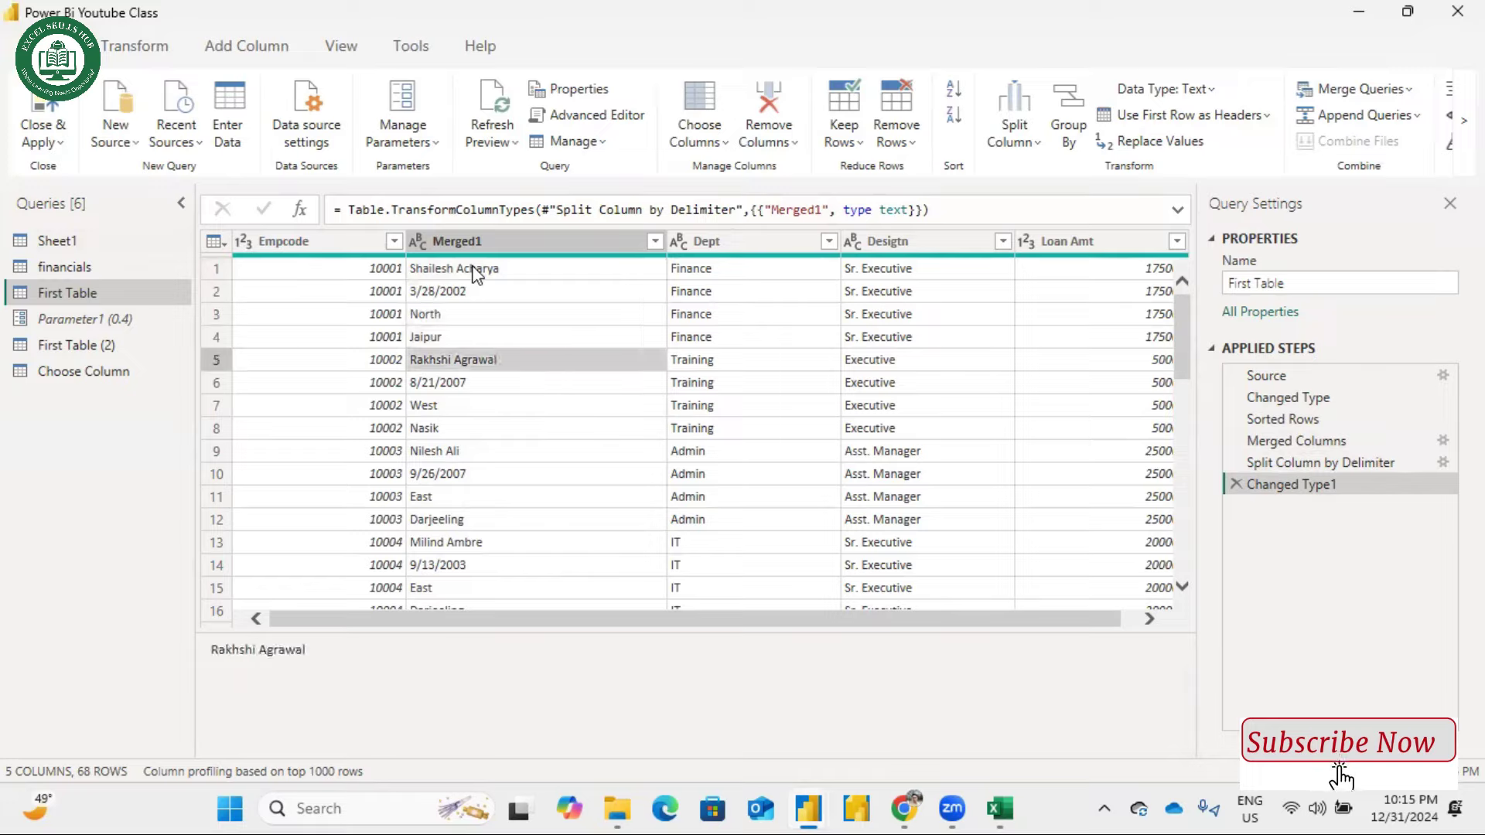
{"action": "key", "text": "Up"}
{"action": "key", "text": "Up"}
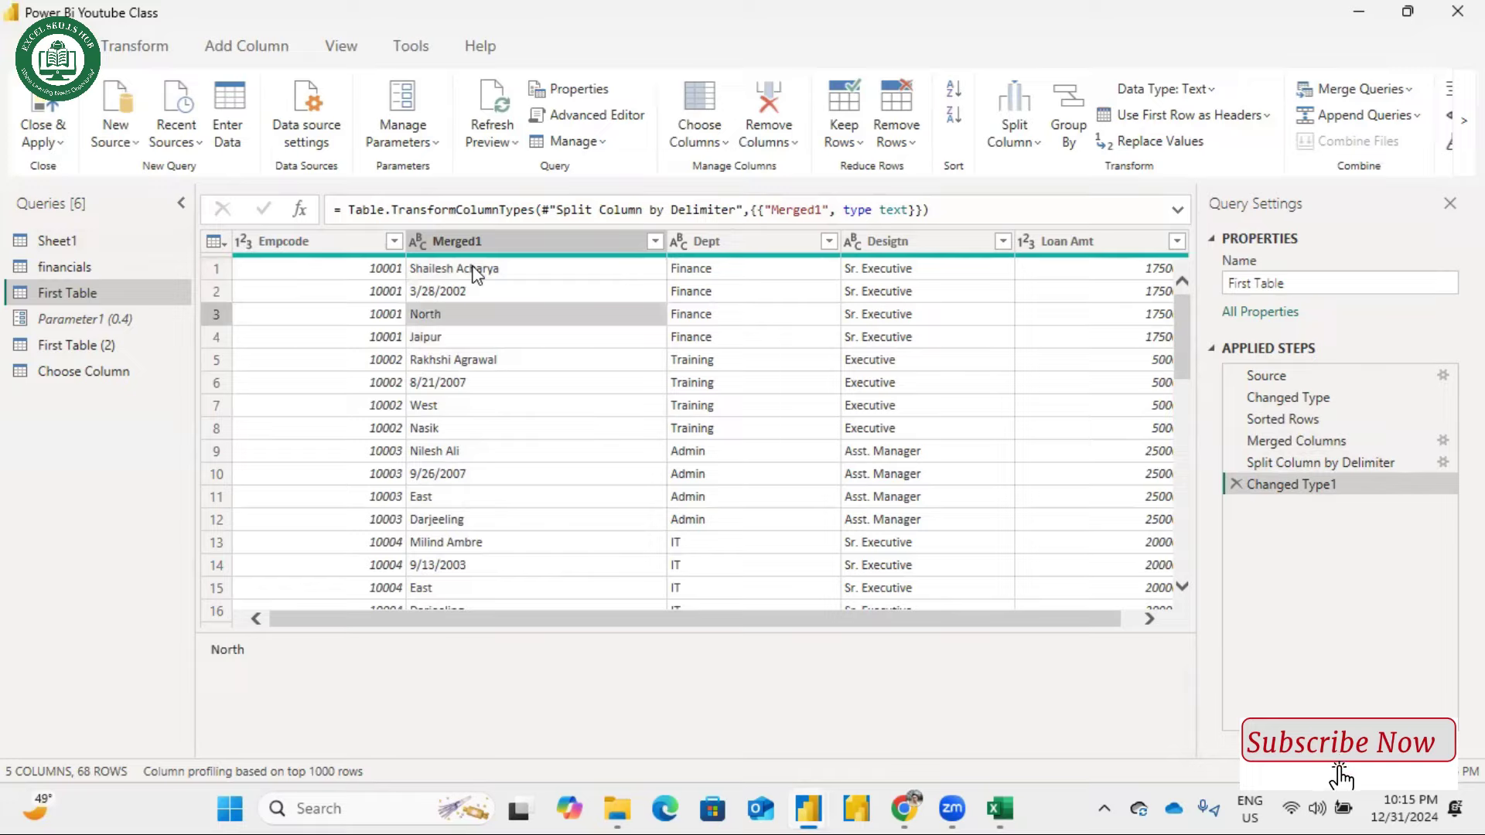
Remove the split into rows and its type change from the query, leaving Merged Columns as the last applied step
{"action": "left_click", "coordinate": [1015, 138]}
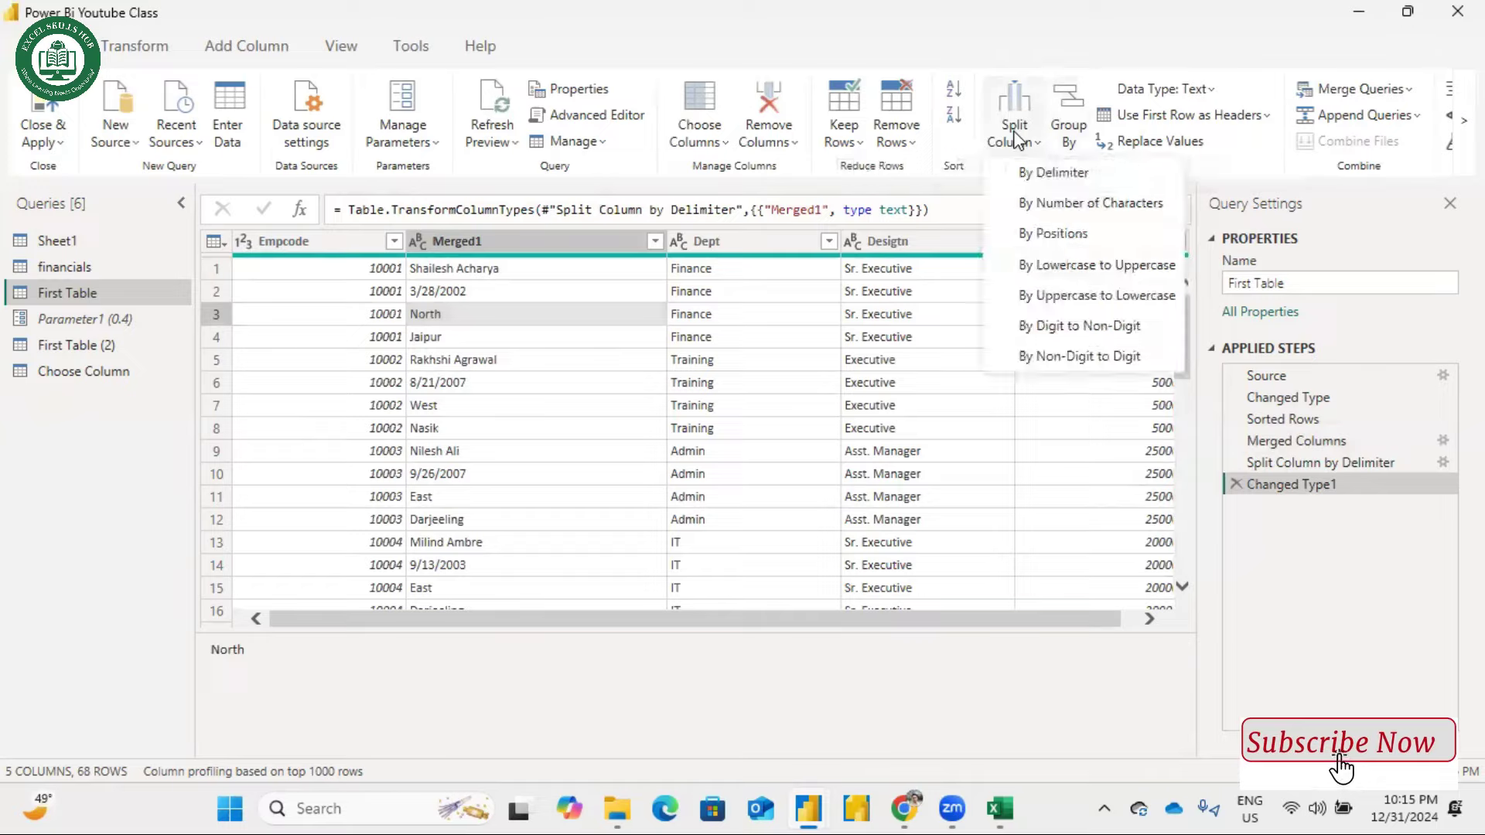
{"action": "left_click", "coordinate": [932, 292]}
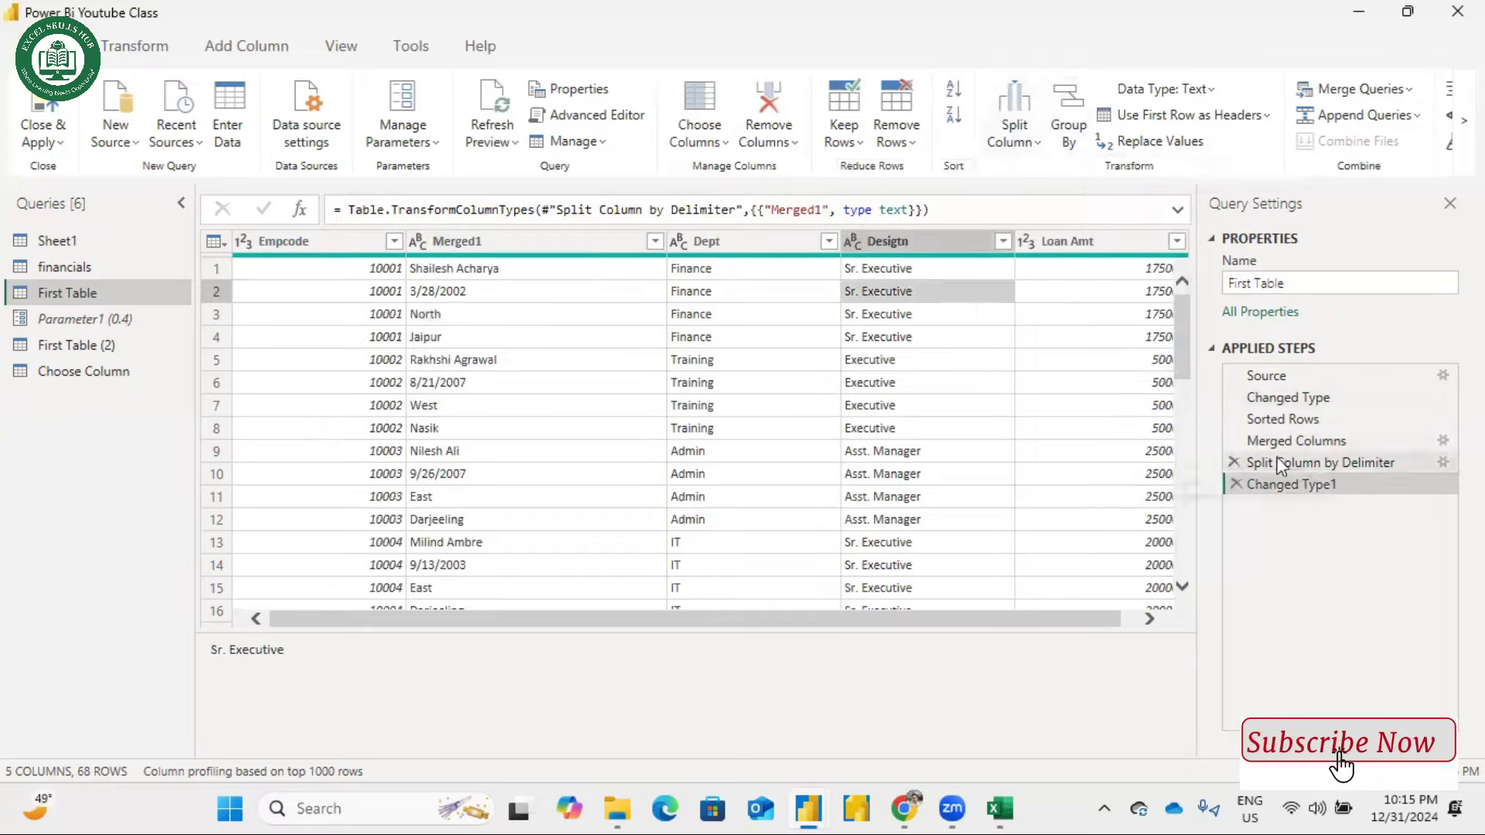
{"action": "left_click", "coordinate": [1236, 483]}
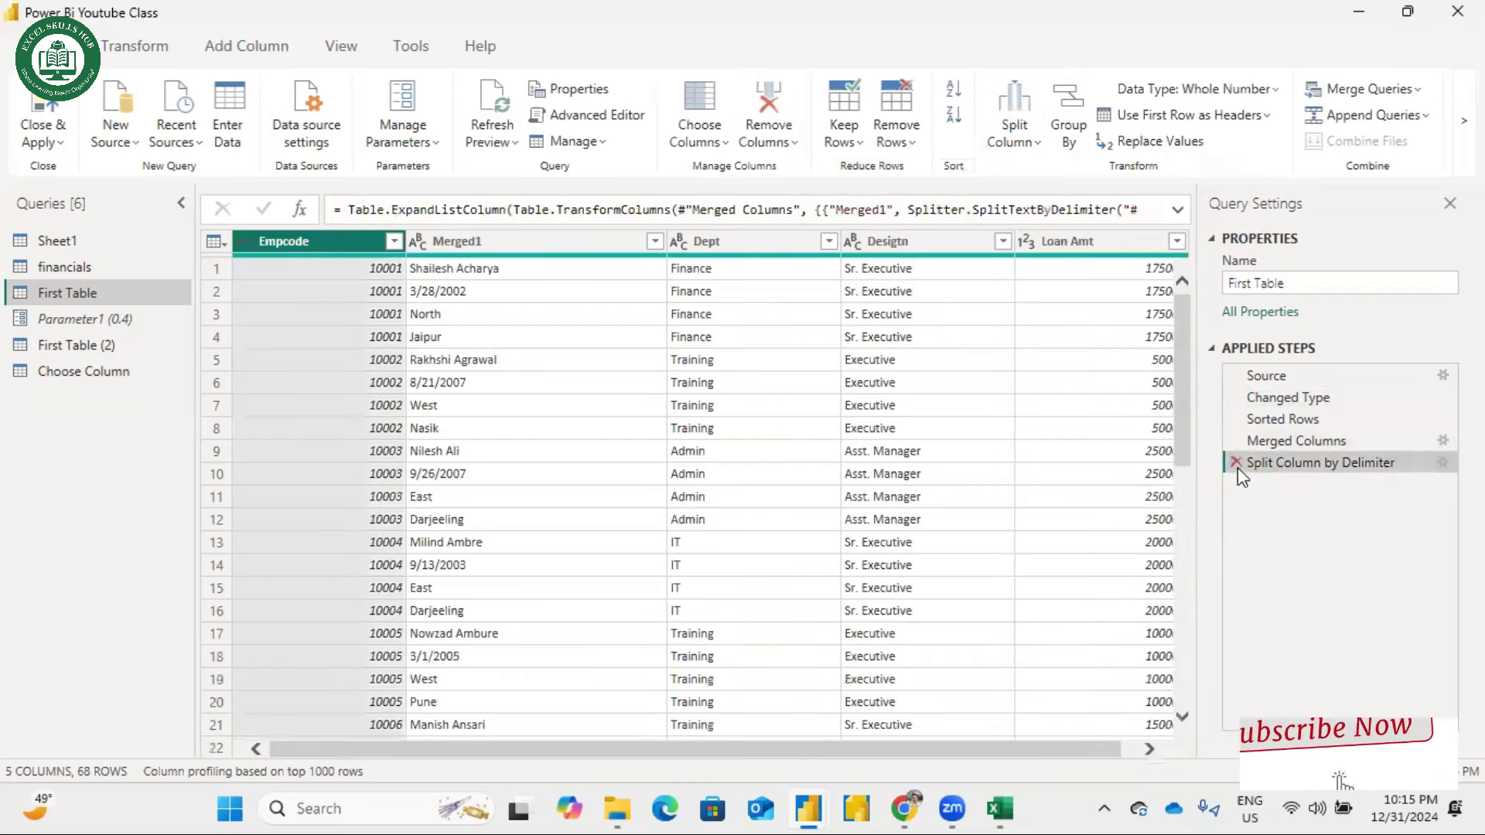
{"action": "left_click", "coordinate": [1236, 464]}
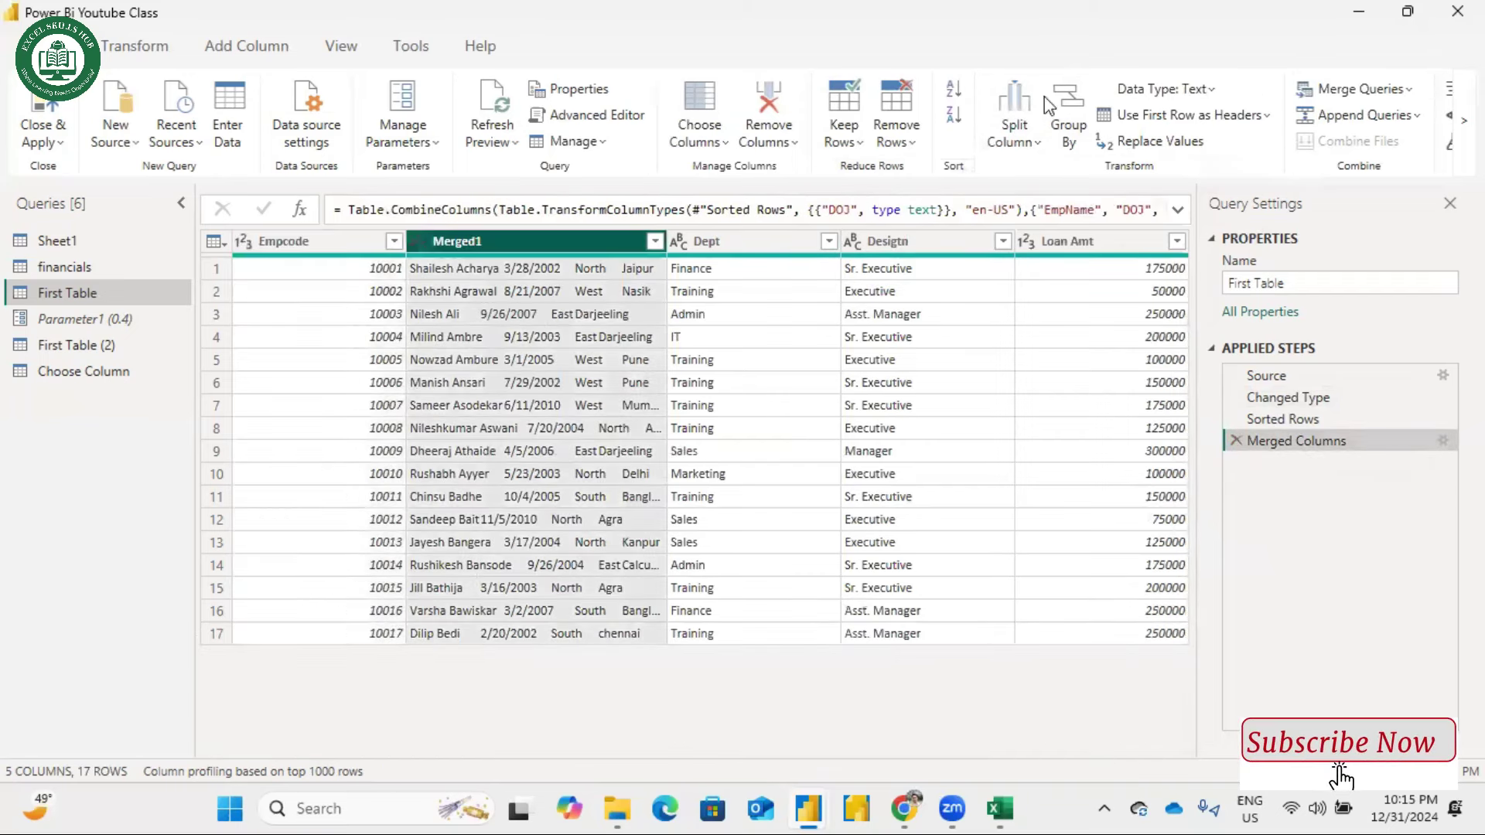